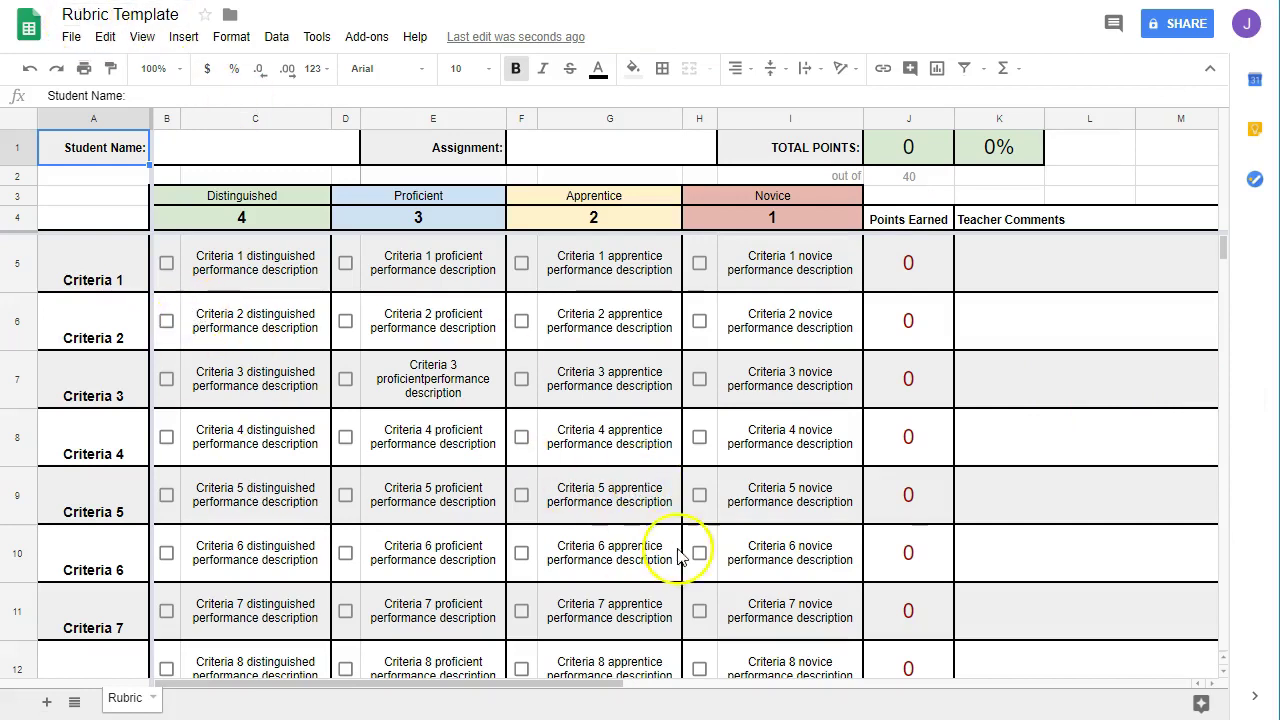
# Bring up the File menu of the Rubric Template spreadsheet.
pyautogui.click(1001, 275)
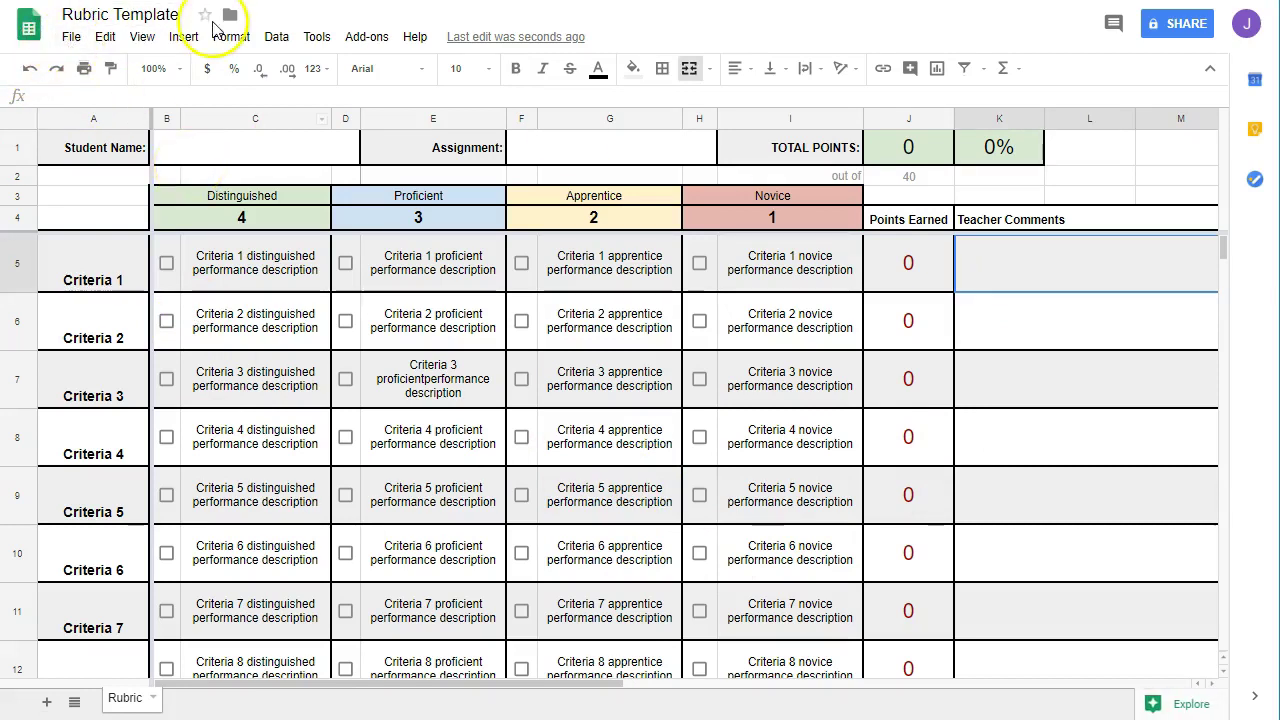
pyautogui.click(70, 38)
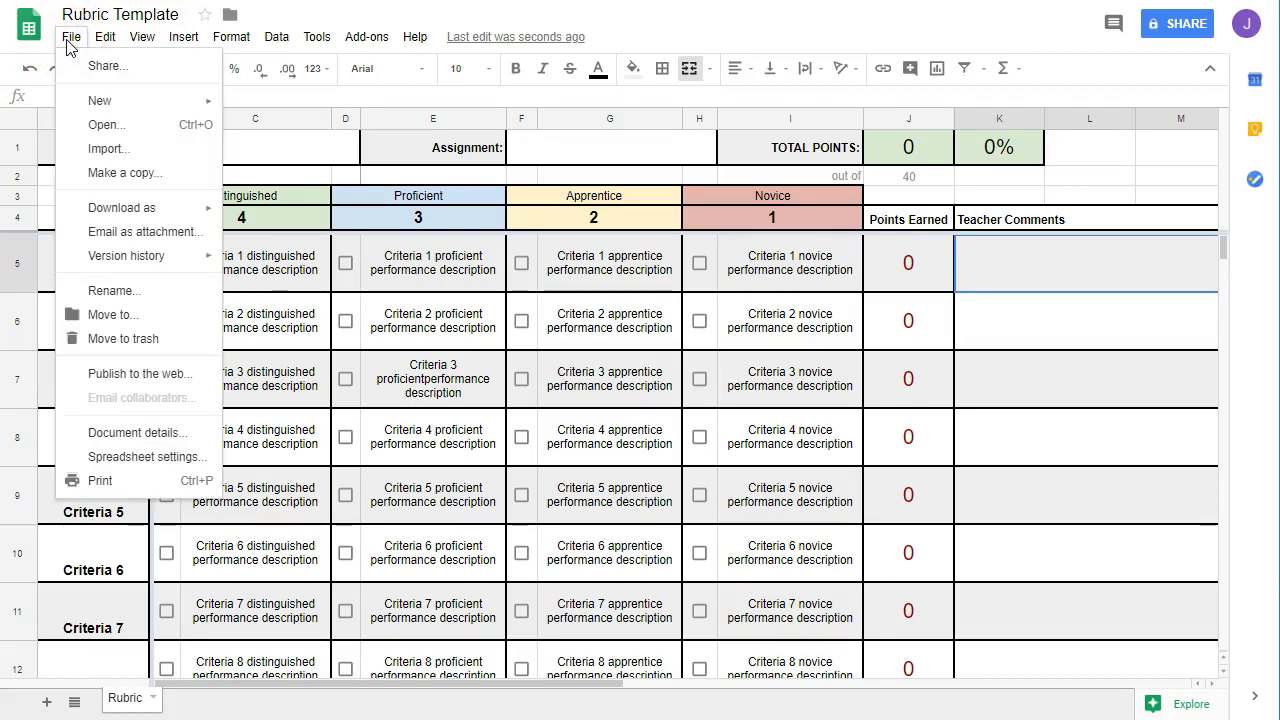
# Make a copy of the template named 'Essay Rubric' in My Drive.
pyautogui.click(138, 190)
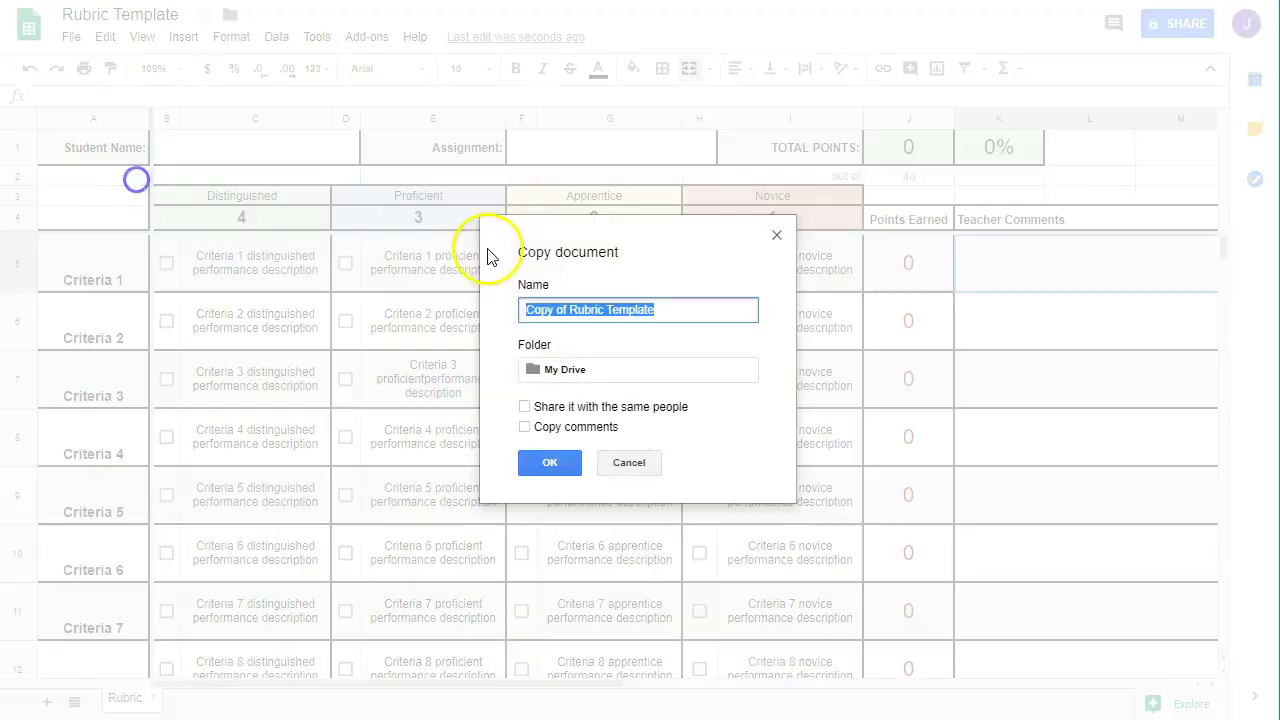
pyautogui.click(598, 310)
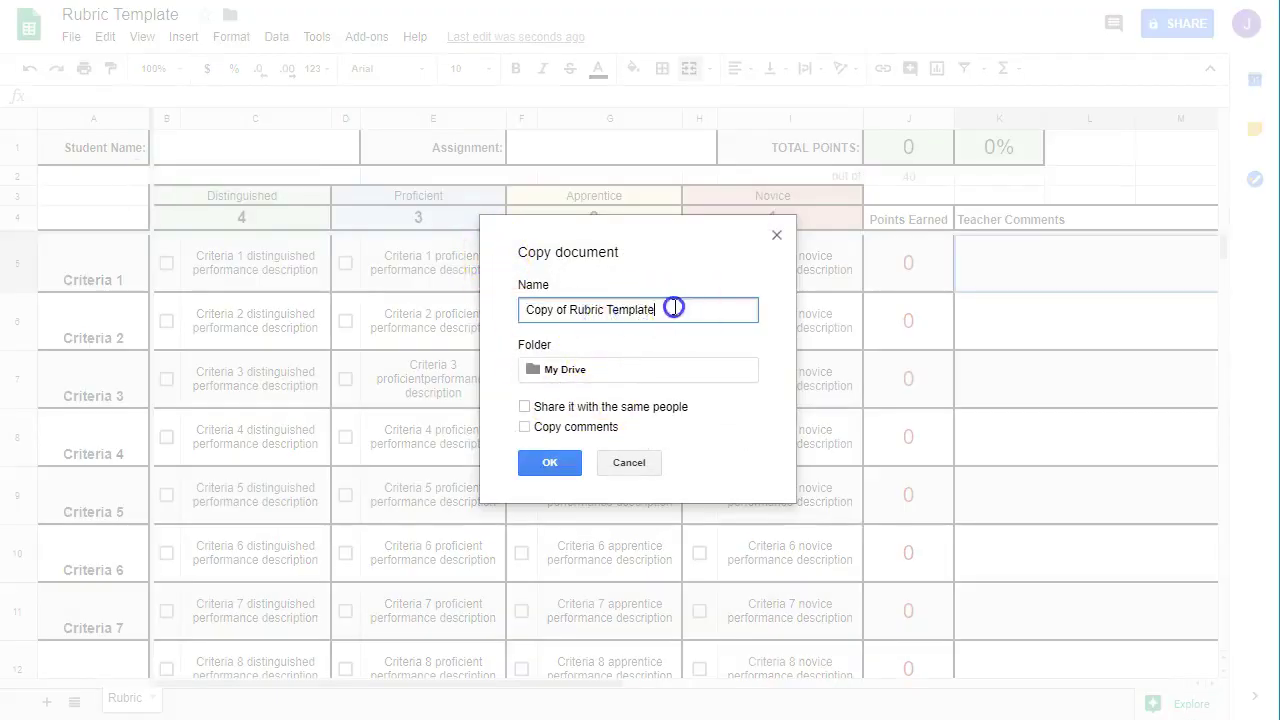
pyautogui.moveTo(654, 309); pyautogui.dragTo(478, 300)
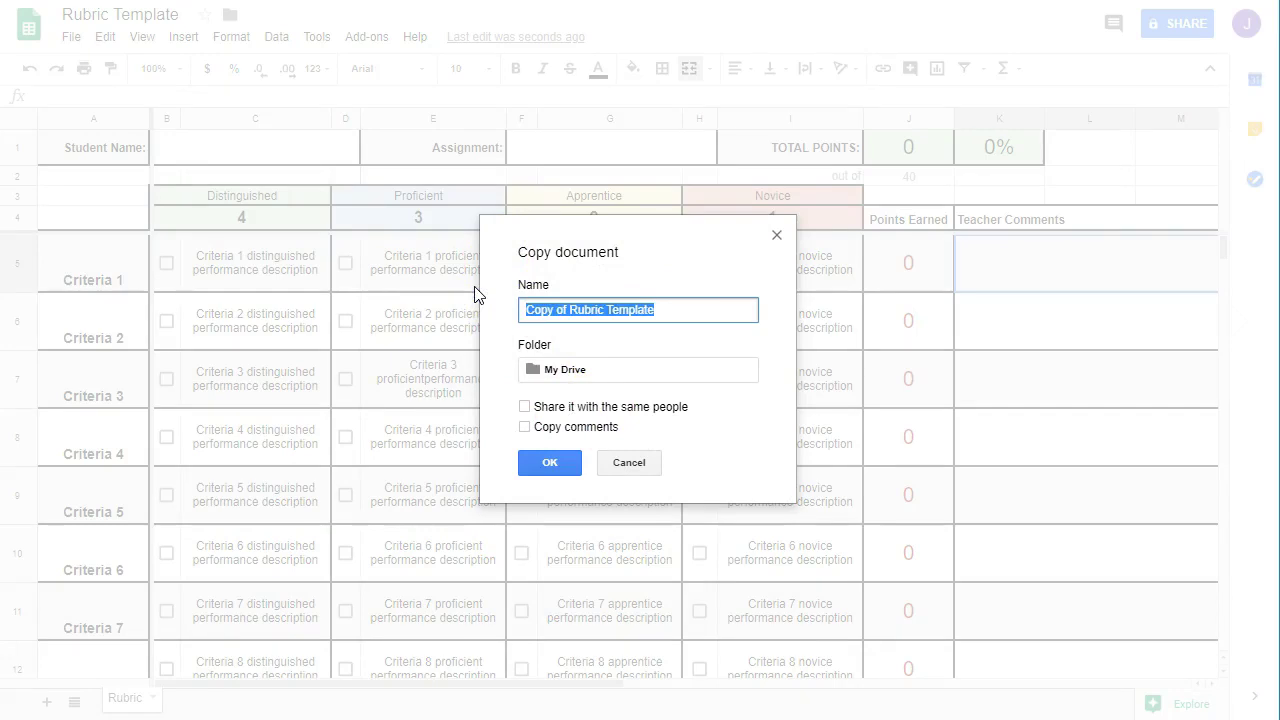
pyautogui.write('Essay Rubric')
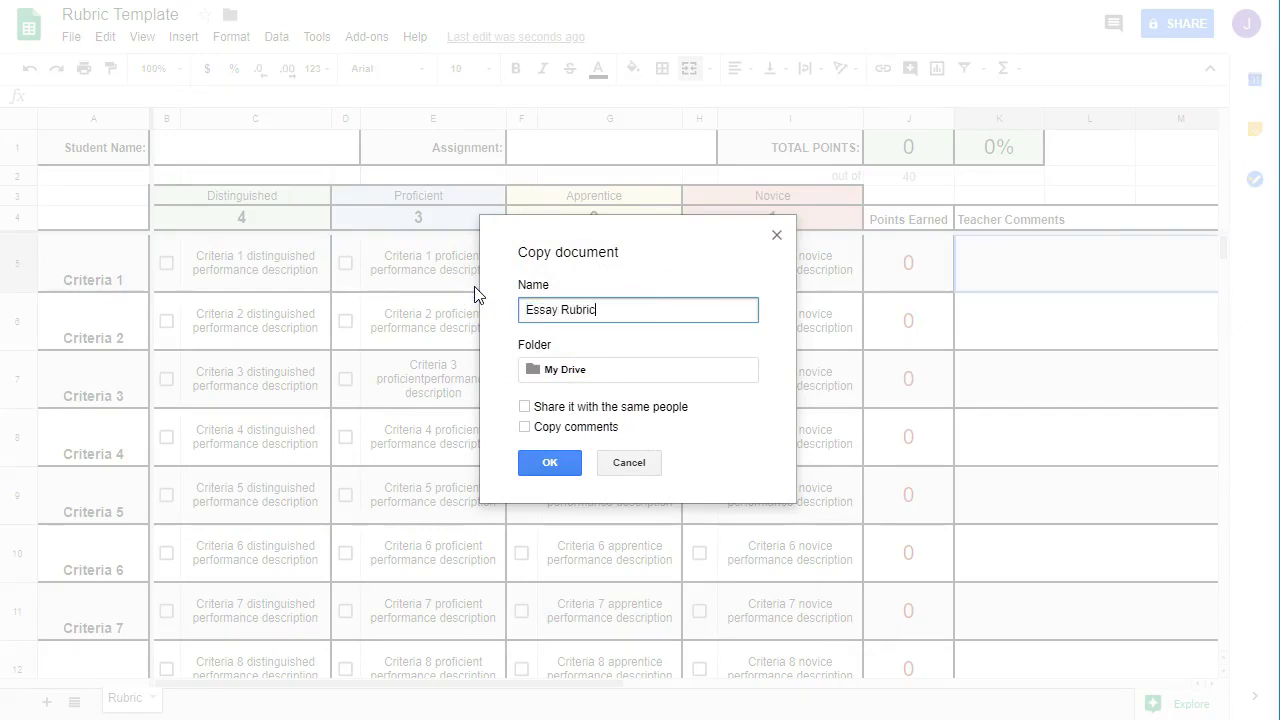
pyautogui.click(550, 462)
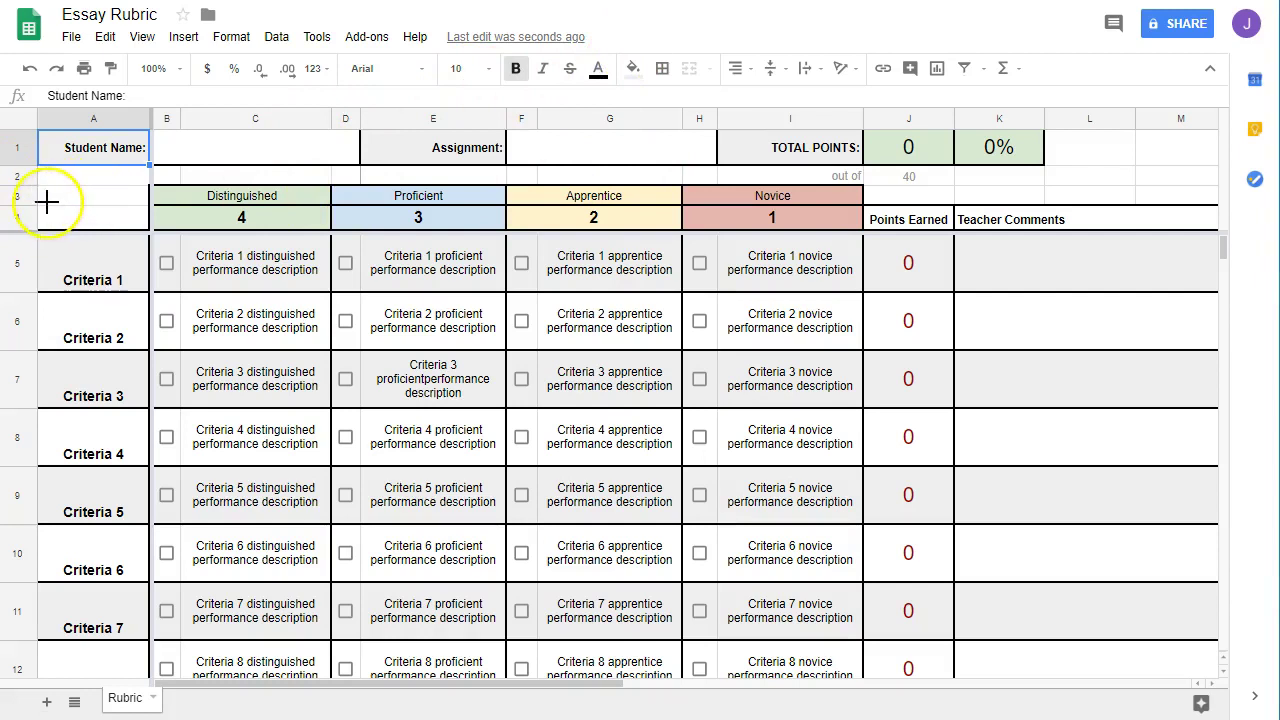
# Scroll through the Essay Rubric copy to review its ten criteria rows.
pyautogui.moveTo(42, 185)
pyautogui.mouseDown()
pyautogui.moveTo(374, 571)
pyautogui.moveTo(749, 674)
pyautogui.moveTo(863, 674)
pyautogui.moveTo(864, 685)
pyautogui.mouseUp()
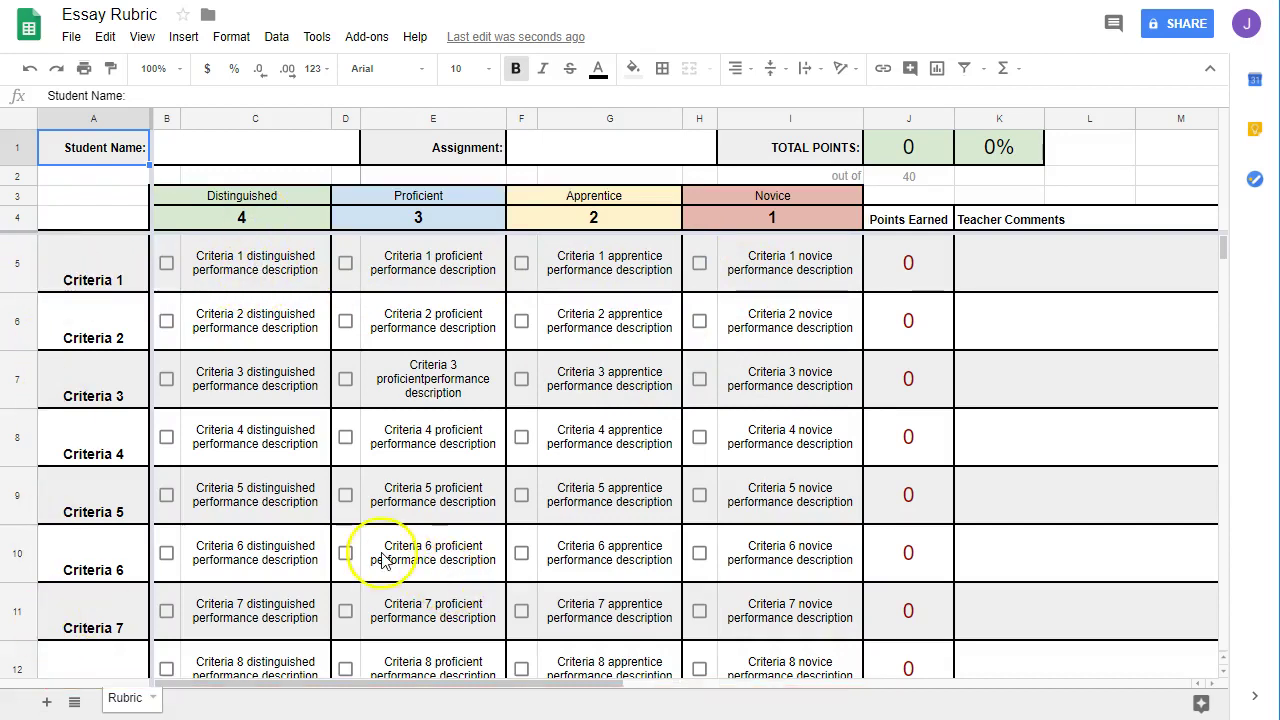
pyautogui.scroll(-3, 370, 557)
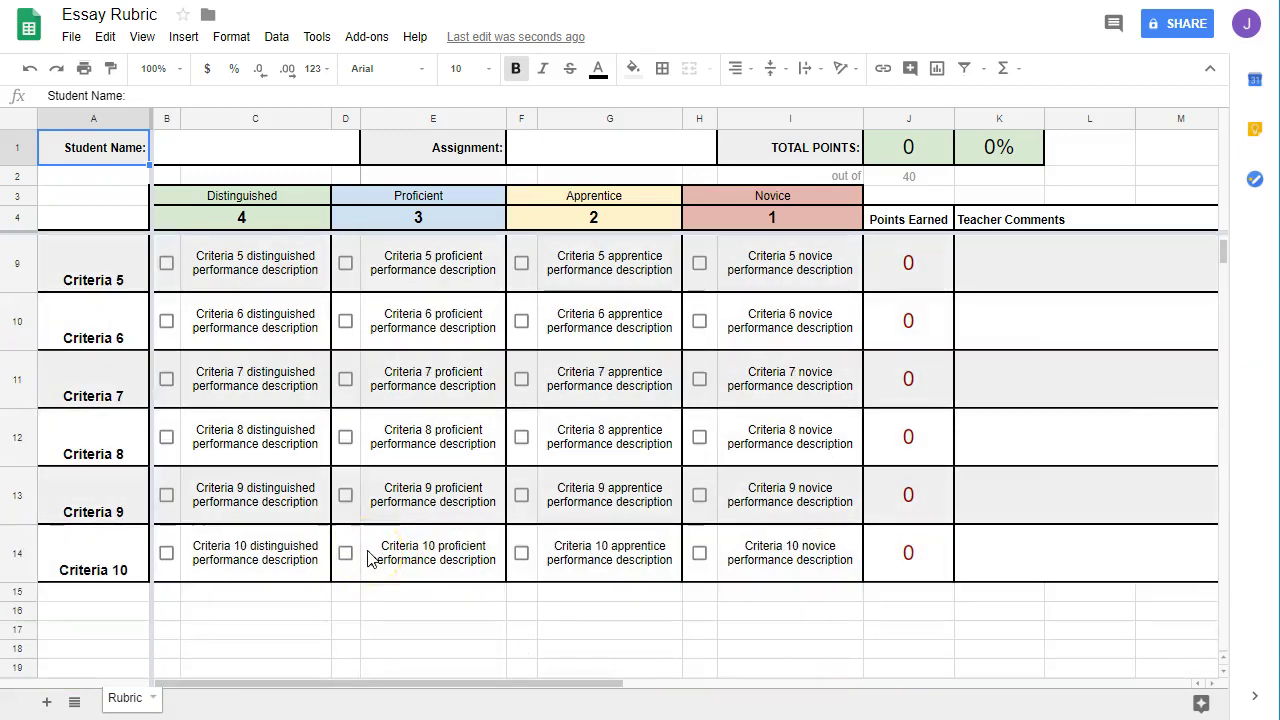
pyautogui.scroll(3, 397, 563)
pyautogui.scroll(-3, 397, 565)
pyautogui.scroll(4, 397, 565)
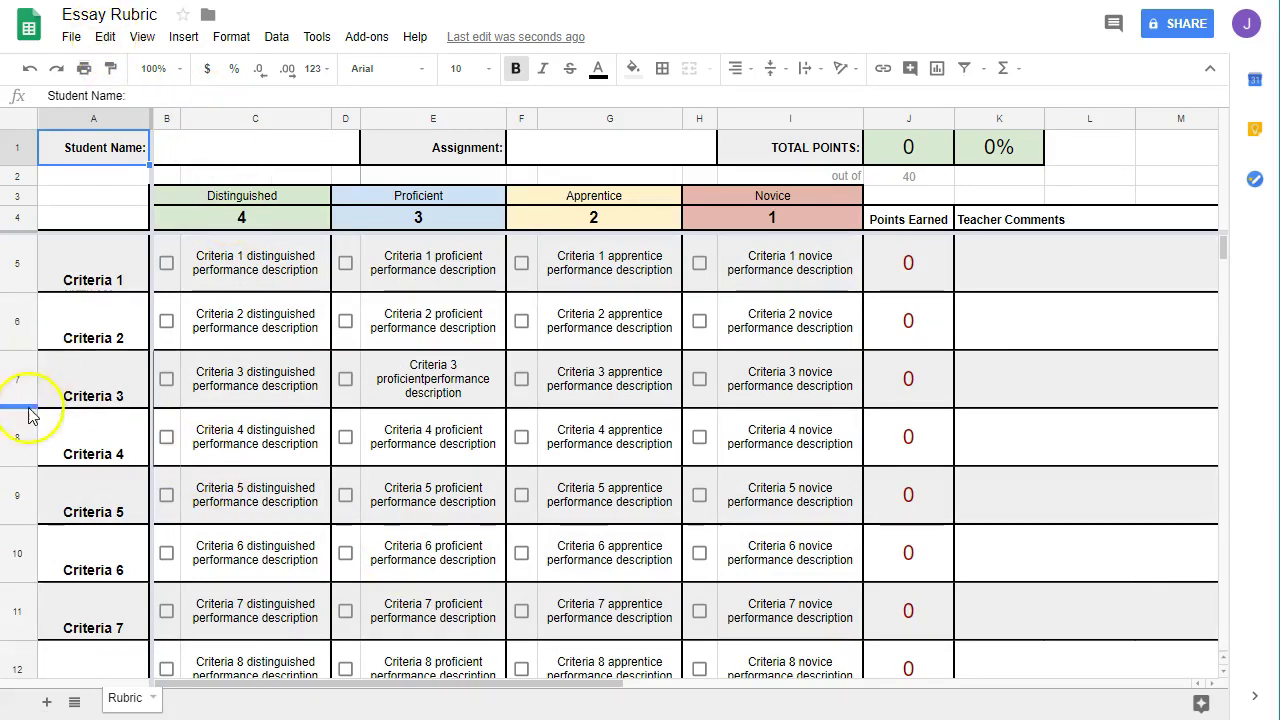
# Delete rows 9–14 (Criteria 5–10), leaving four criteria worth 16 points.
pyautogui.click(12, 500)
pyautogui.scroll(-5, 11, 505)
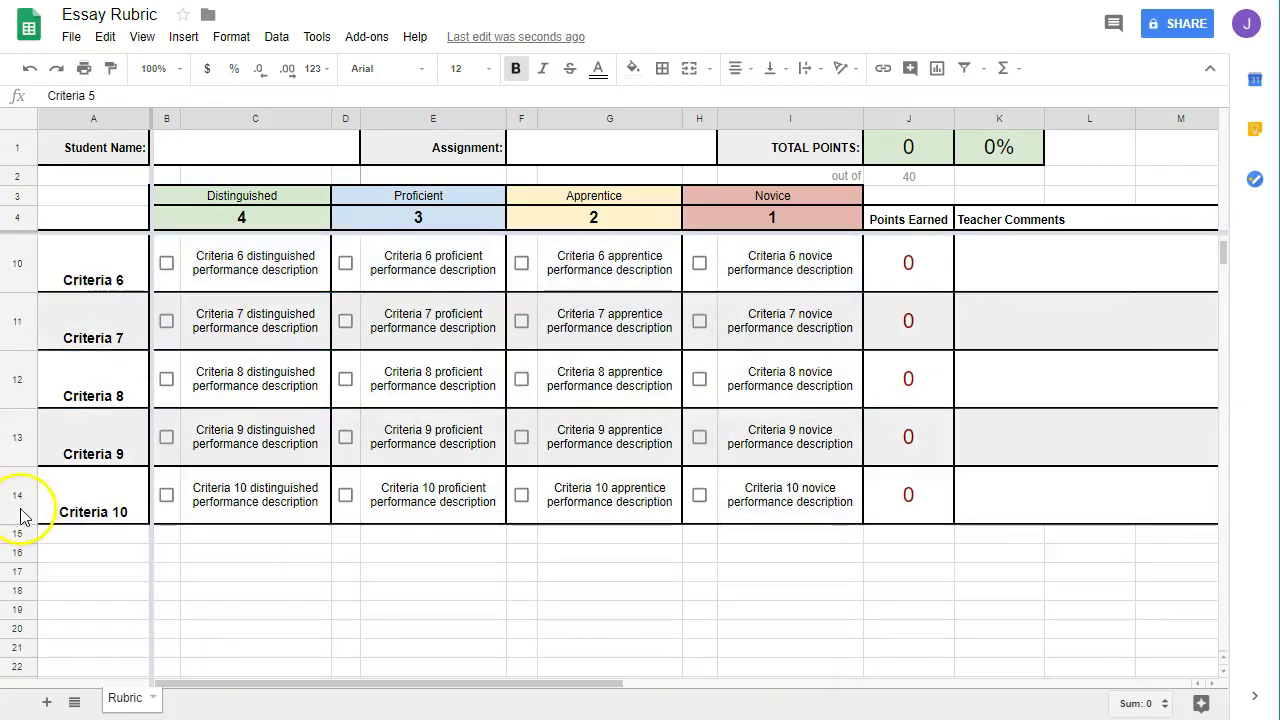
pyautogui.keyDown('shift'); pyautogui.click(22, 508); pyautogui.keyUp('shift')
pyautogui.scroll(5, 60, 514)
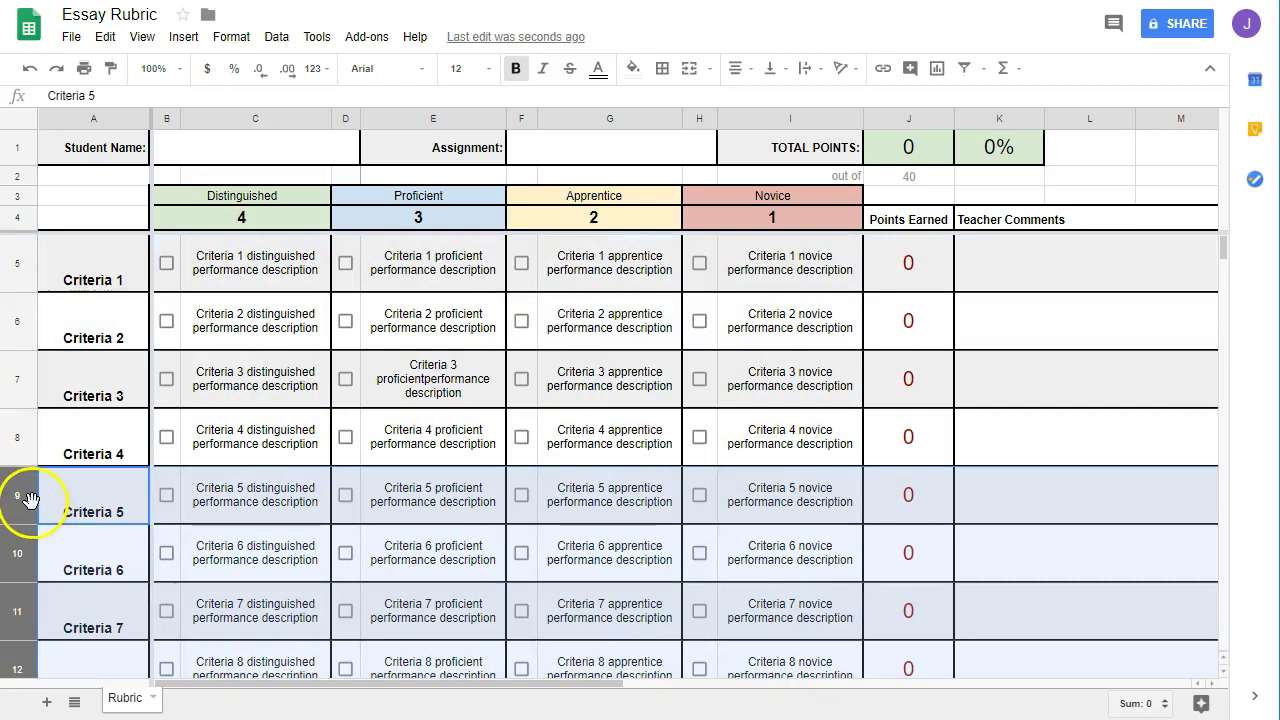
pyautogui.rightClick(30, 500)
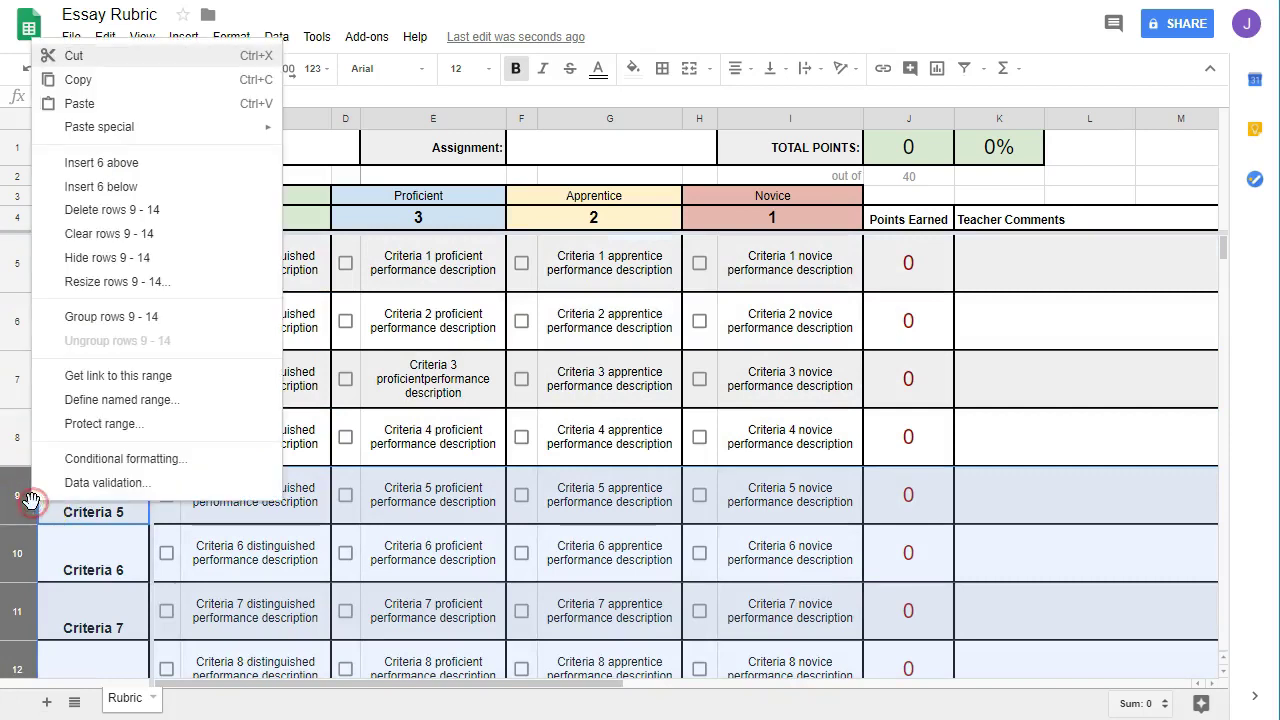
pyautogui.click(145, 215)
pyautogui.click(433, 414)
pyautogui.click(96, 285)
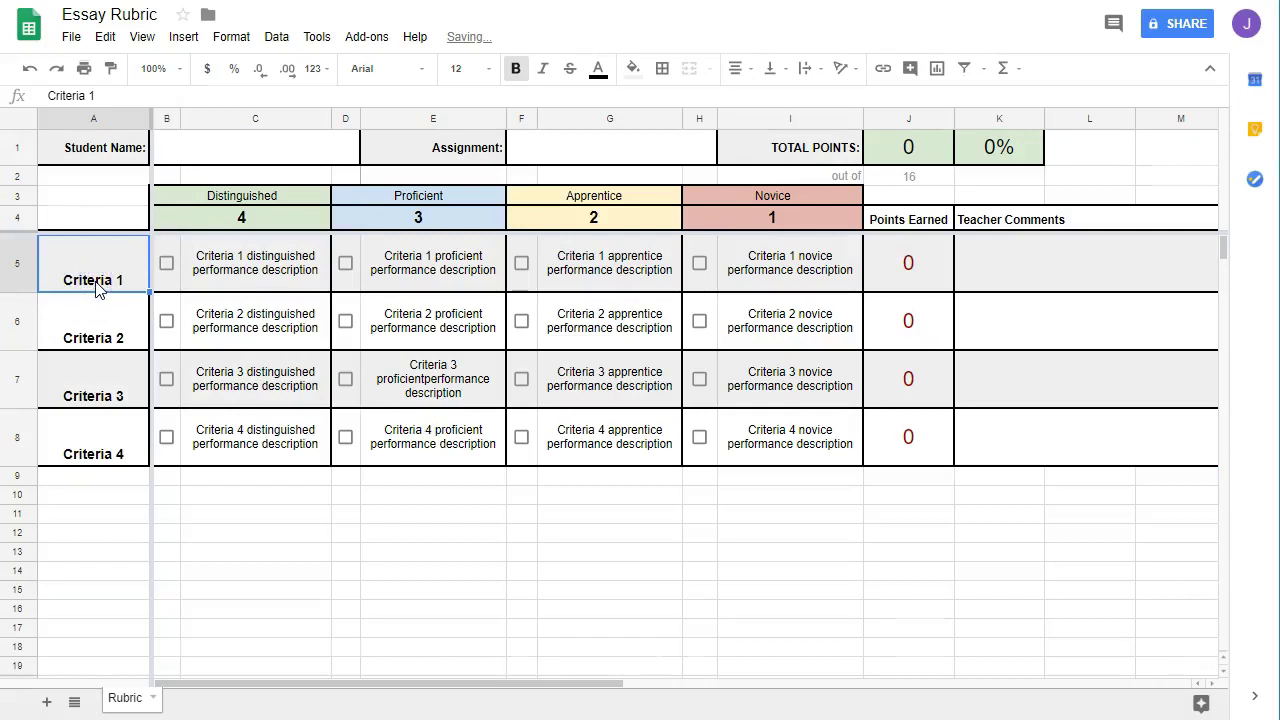
# Name the criteria in A5–A8 Focus, Content, Organization and Style.
pyautogui.write('Focus')
pyautogui.press('Return')
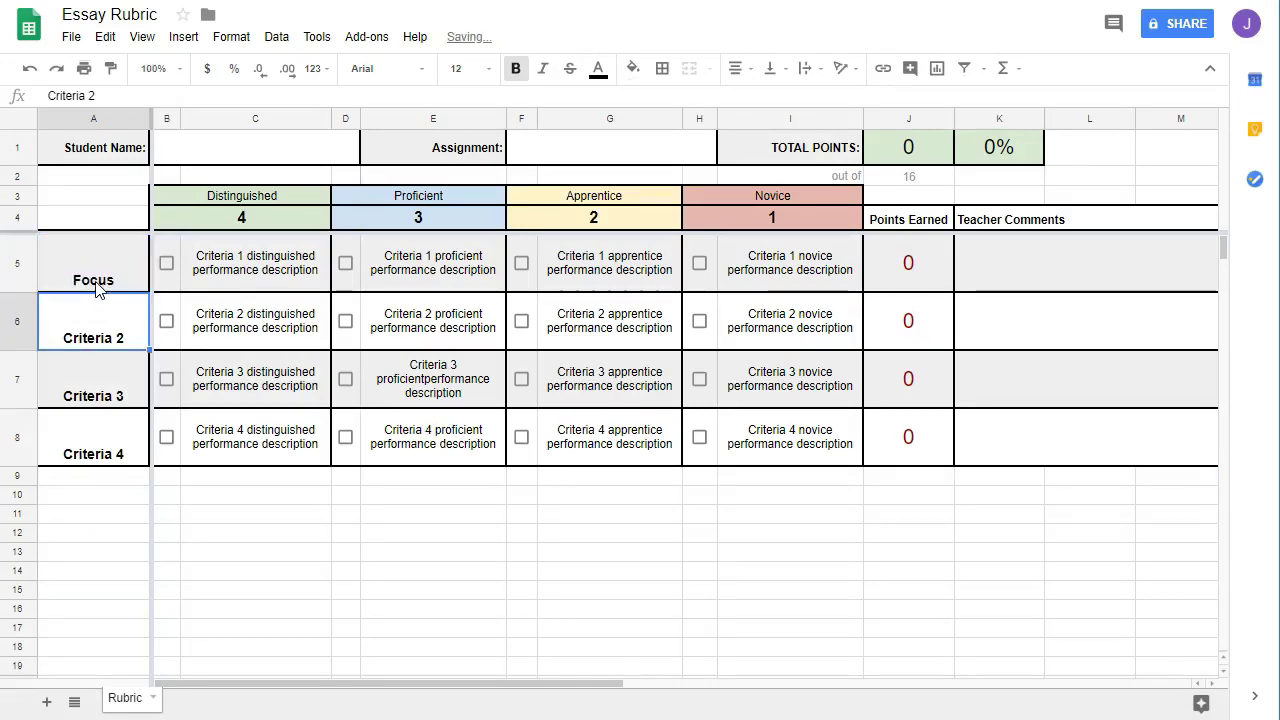
pyautogui.write('C')
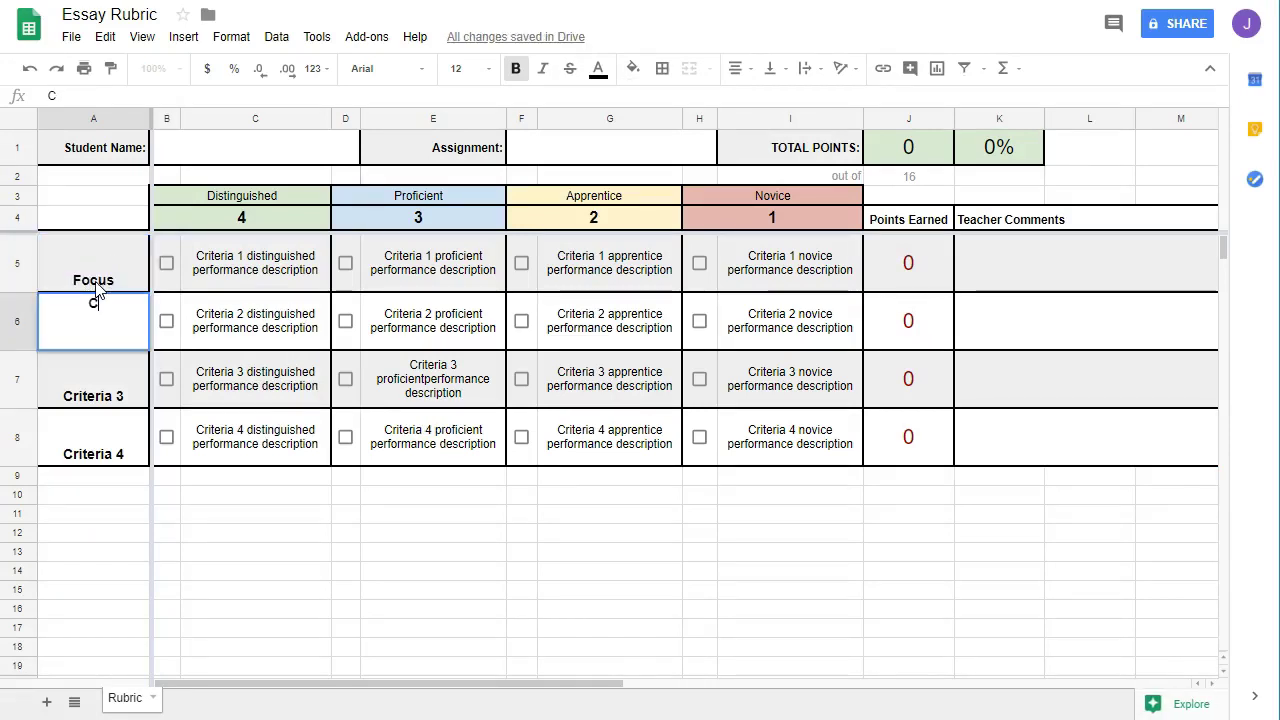
pyautogui.write('ontent')
pyautogui.press('Return')
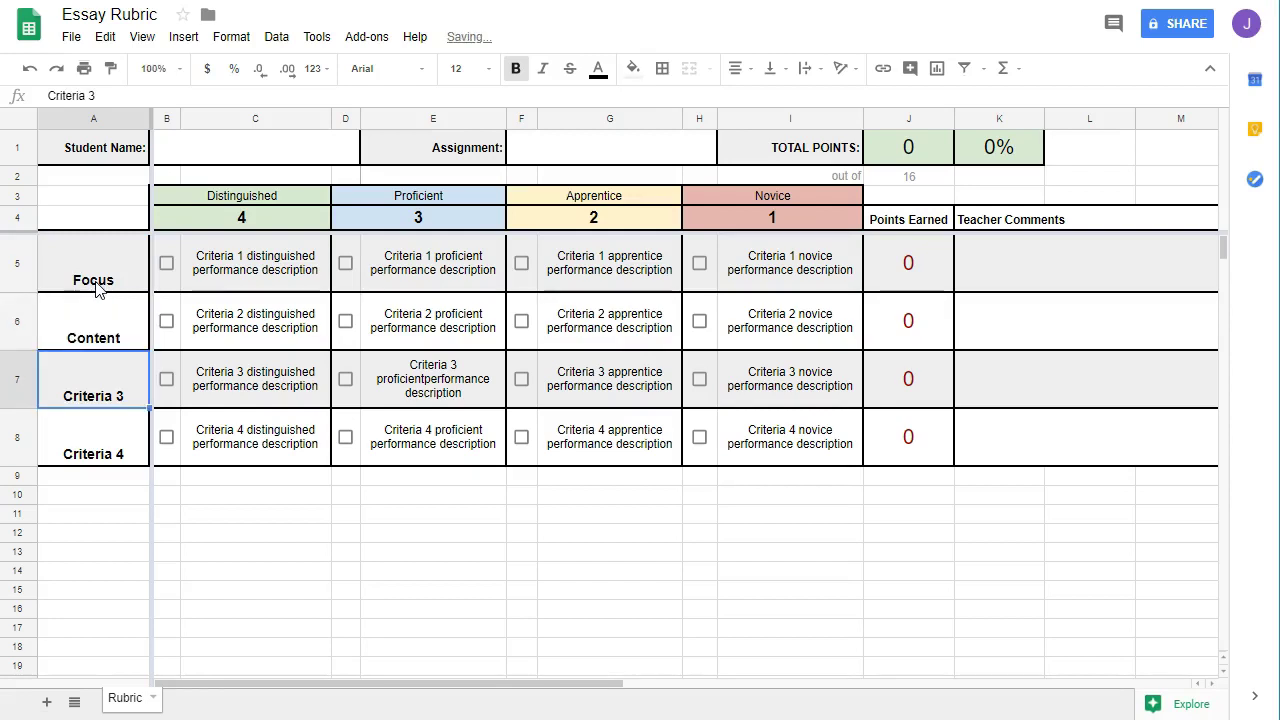
pyautogui.write('Organiz')
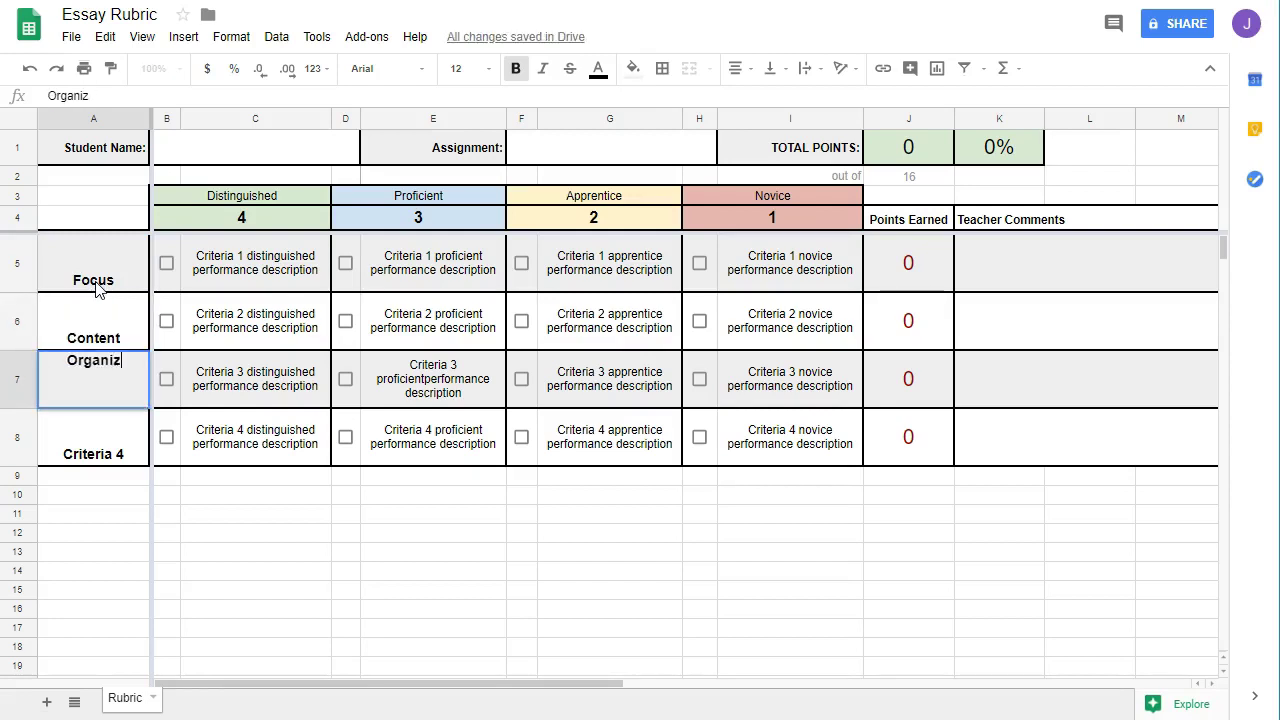
pyautogui.write('ation')
pyautogui.press('Return')
pyautogui.write('Style')
pyautogui.press('Return')
pyautogui.click(222, 256)
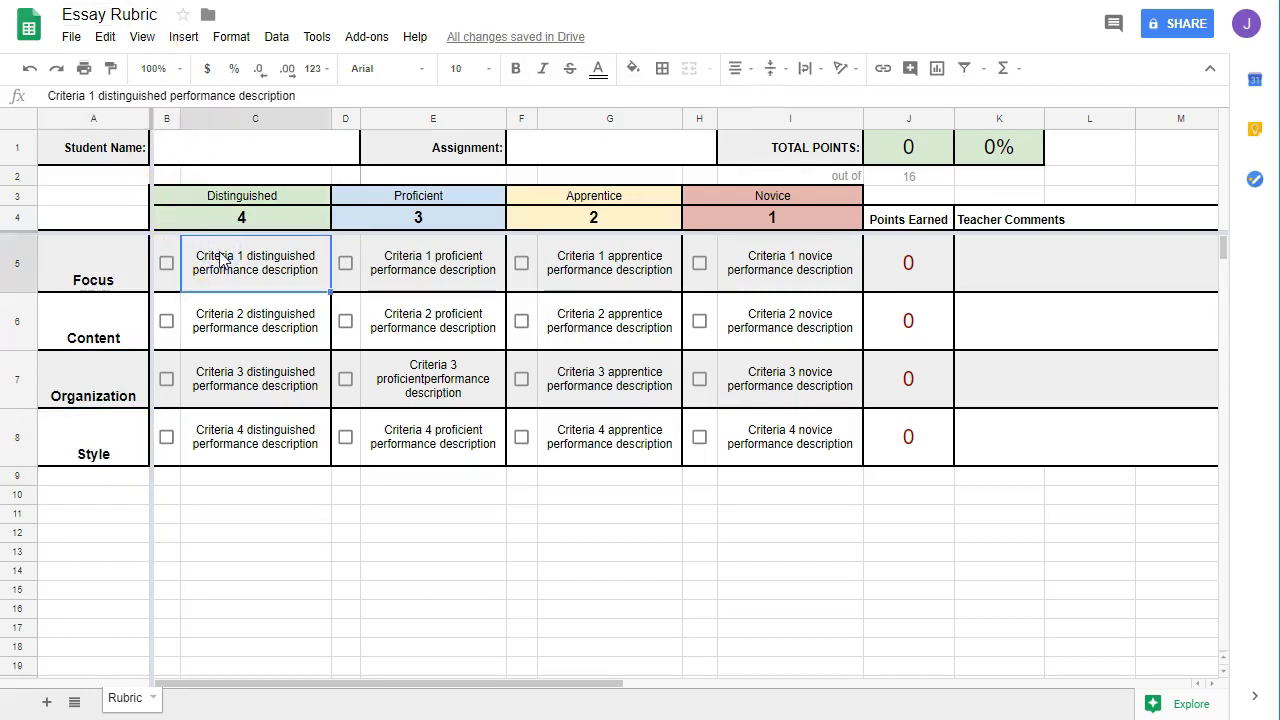
pyautogui.click(432, 265)
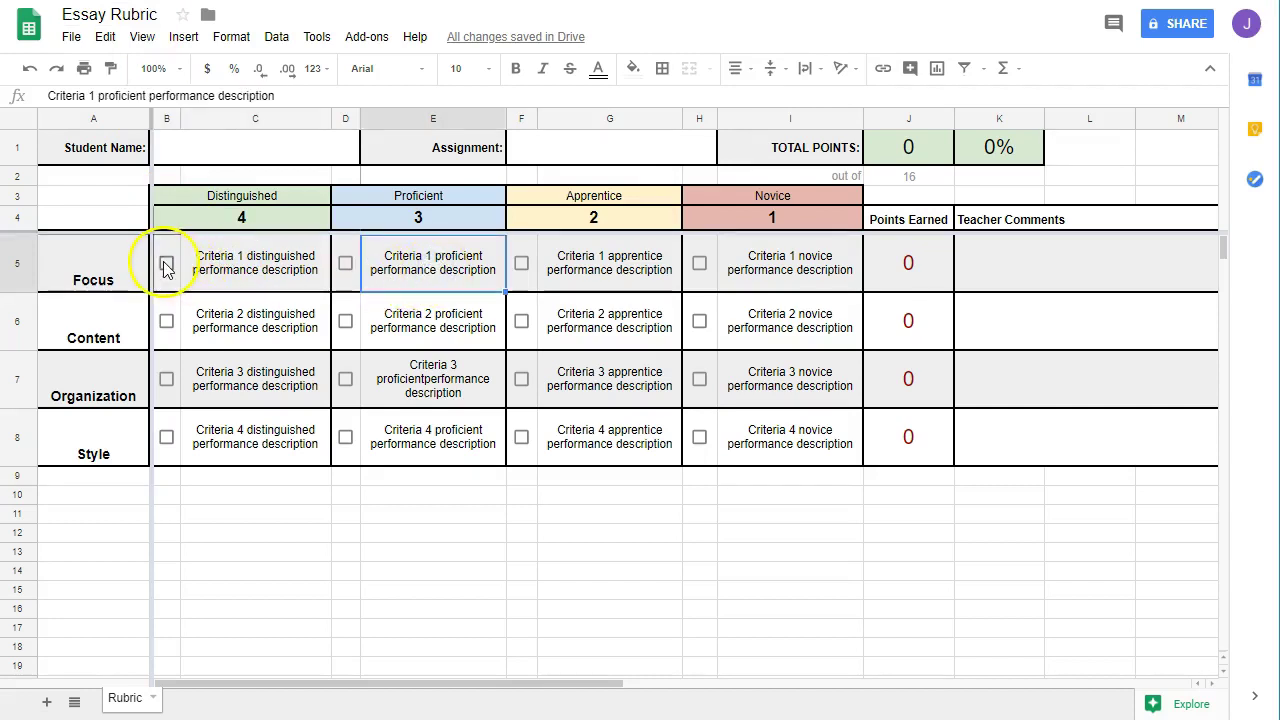
pyautogui.click(167, 264)
pyautogui.click(167, 264)
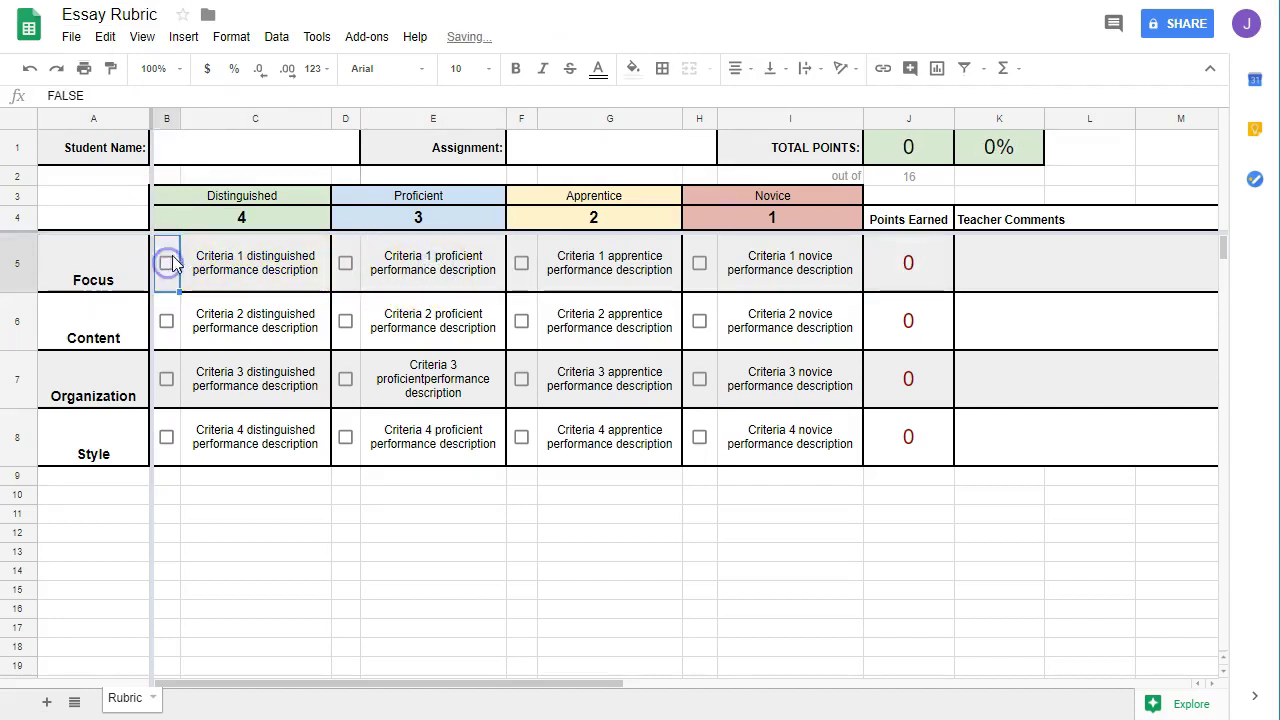
pyautogui.click(224, 262)
pyautogui.click(480, 272)
pyautogui.click(598, 264)
pyautogui.click(760, 268)
pyautogui.click(264, 286)
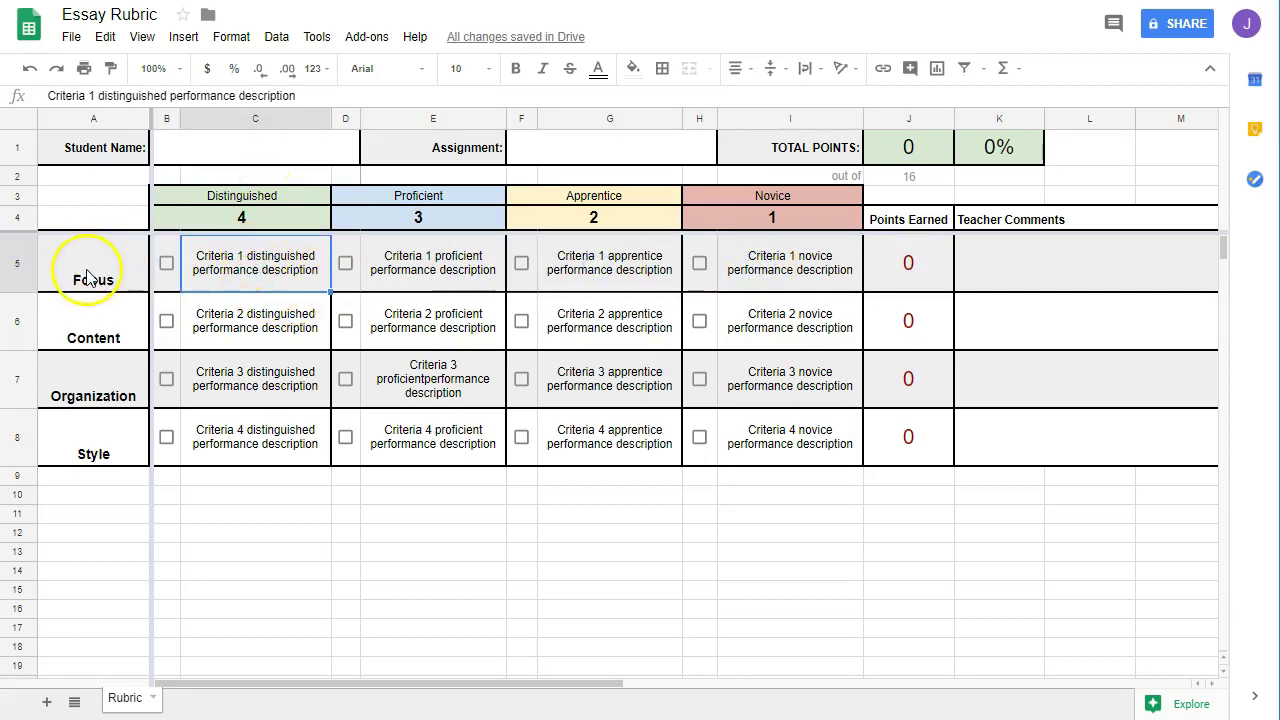
pyautogui.click(166, 262)
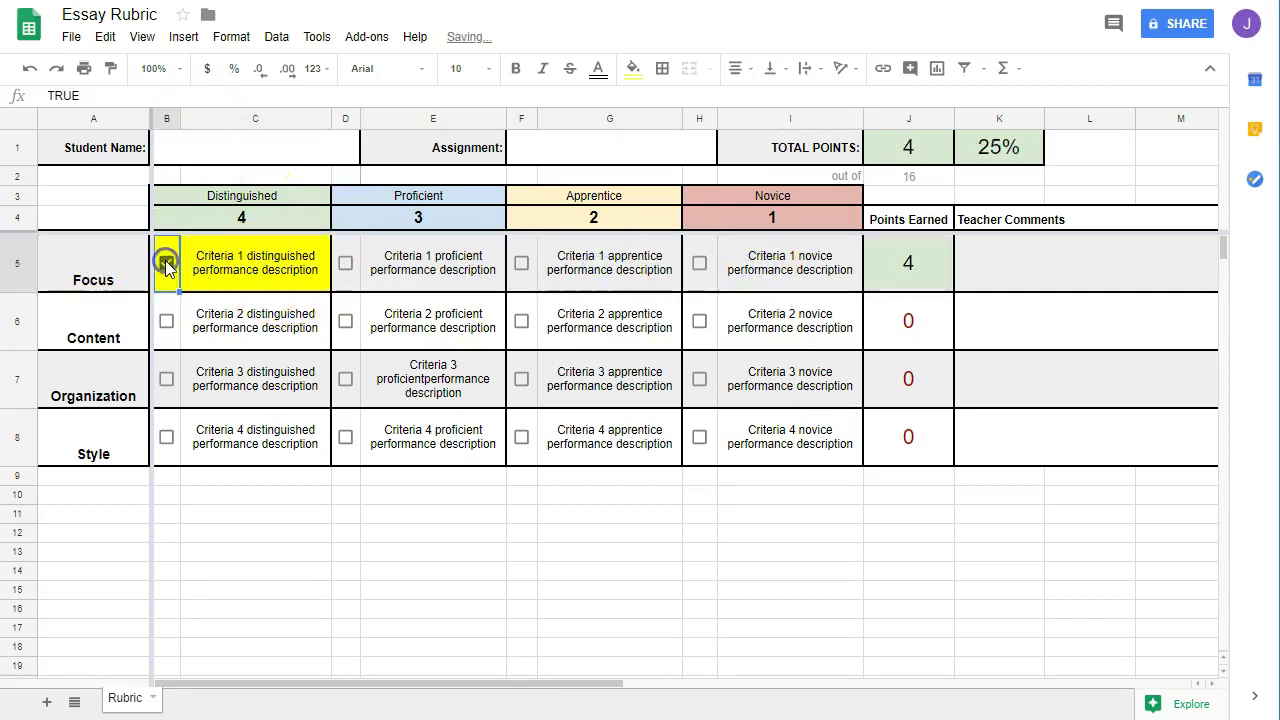
pyautogui.click(166, 262)
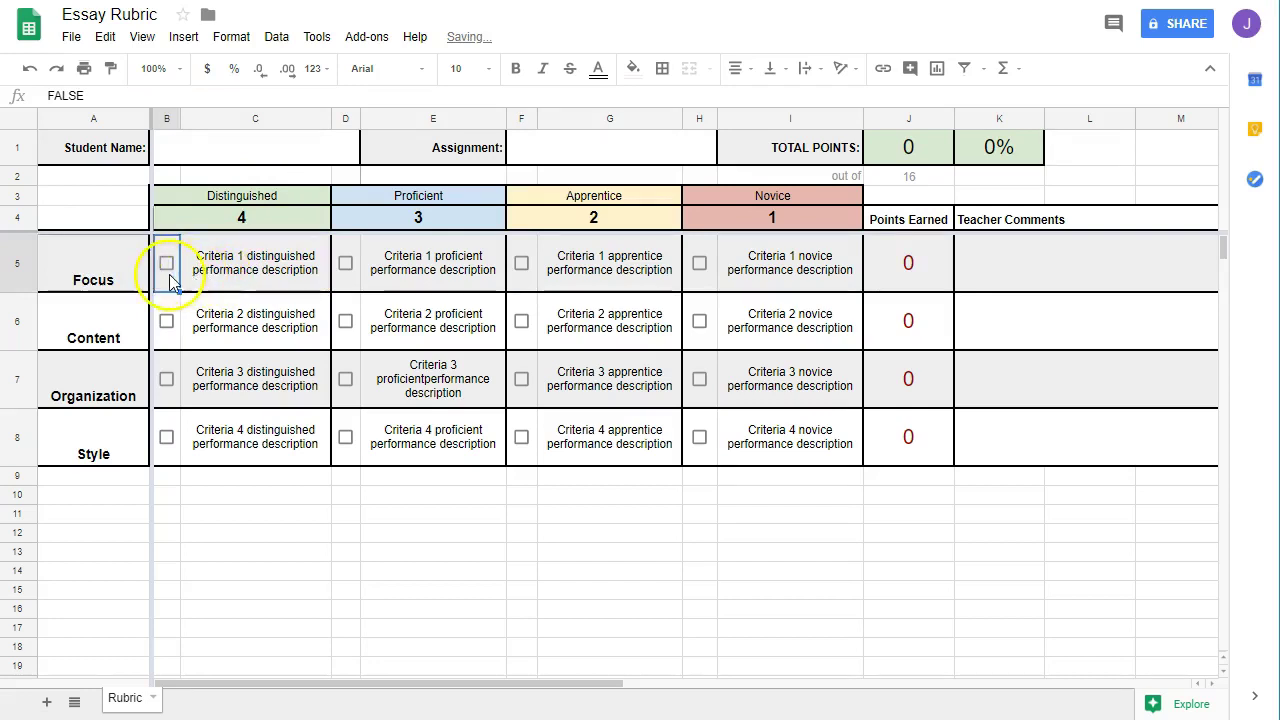
pyautogui.click(200, 278)
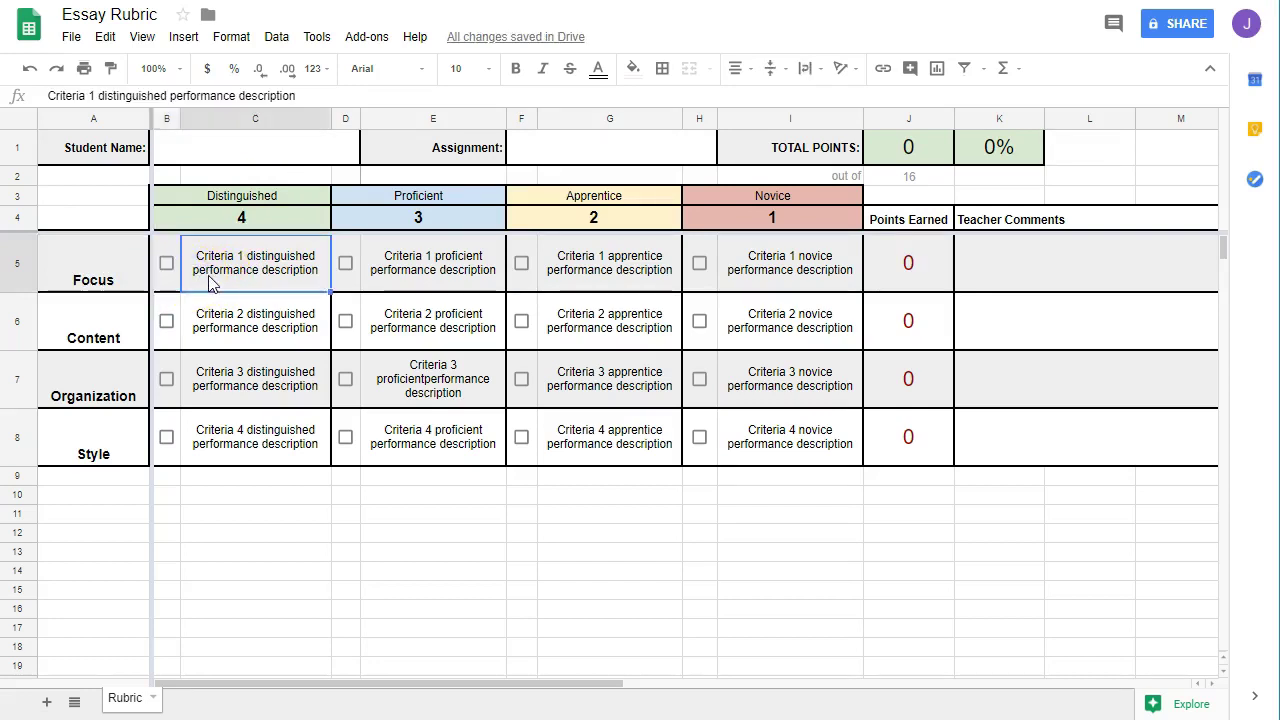
pyautogui.write('Sharp, distinct controling point made about a topic with awareness of task\t\tConsistent focus with occasional lapse\t\tNo real point, but attempted to focus on specific topic\t\tMinimal evidence of a topic')
pyautogui.click(268, 283)
pyautogui.click(412, 283)
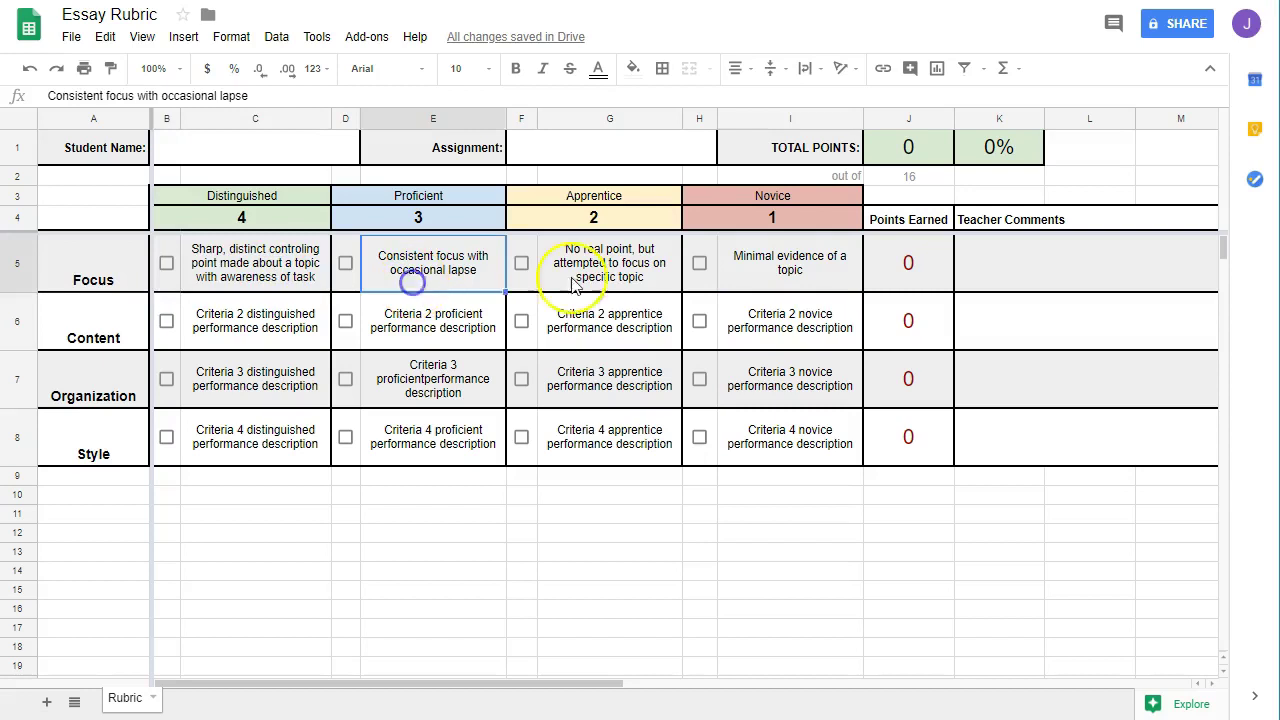
pyautogui.click(655, 275)
pyautogui.click(789, 272)
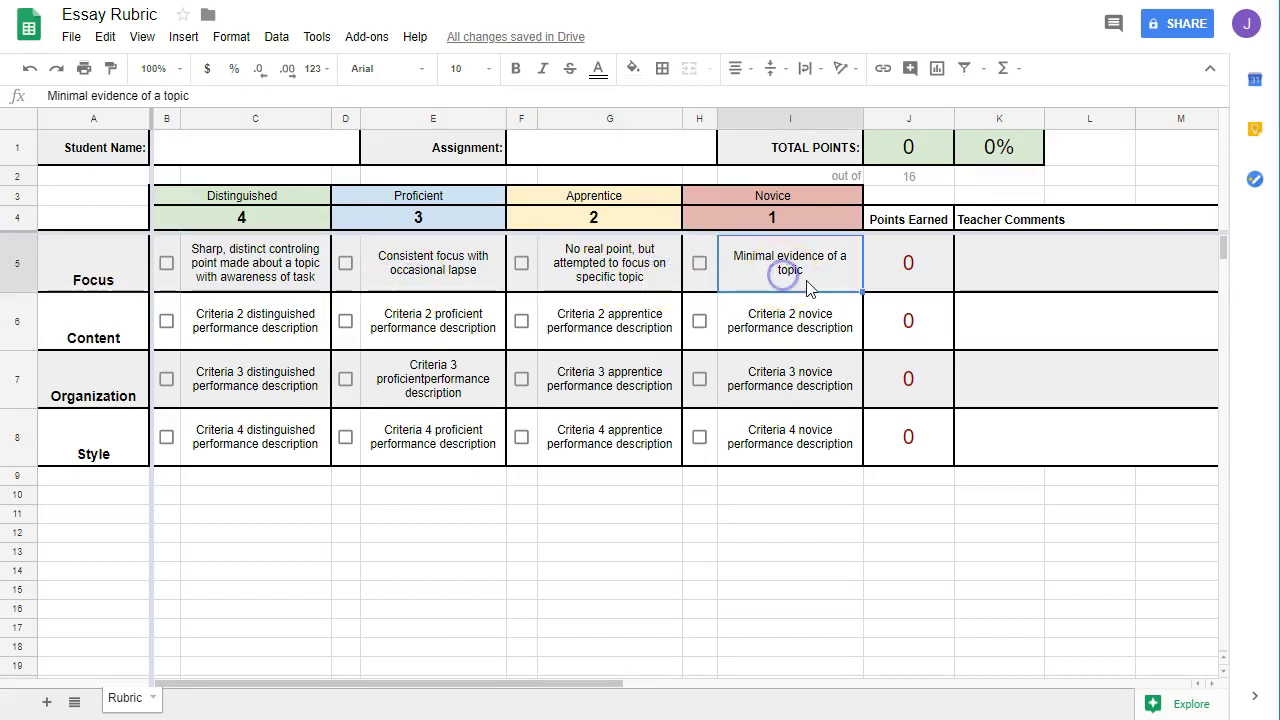
pyautogui.click(583, 281)
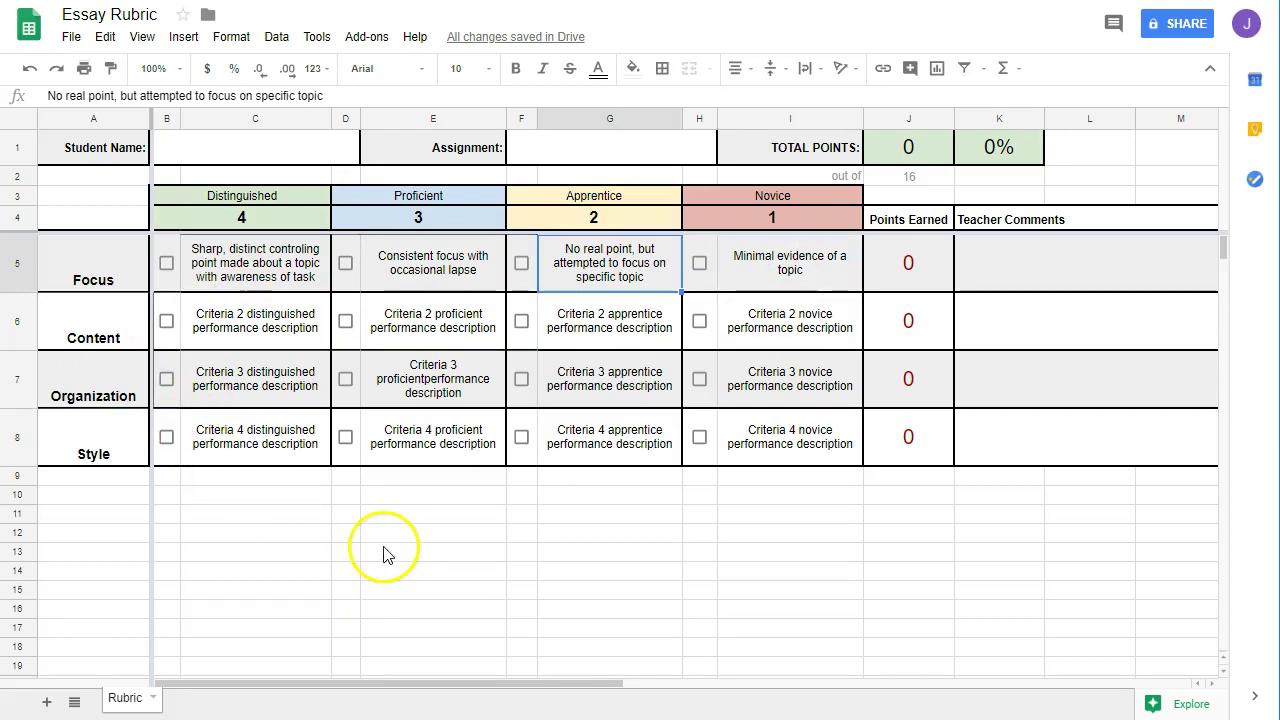
# Enter 'Essay' as the assignment name in cell F1.
pyautogui.click(545, 147)
pyautogui.write('Essay')
pyautogui.press('Return')
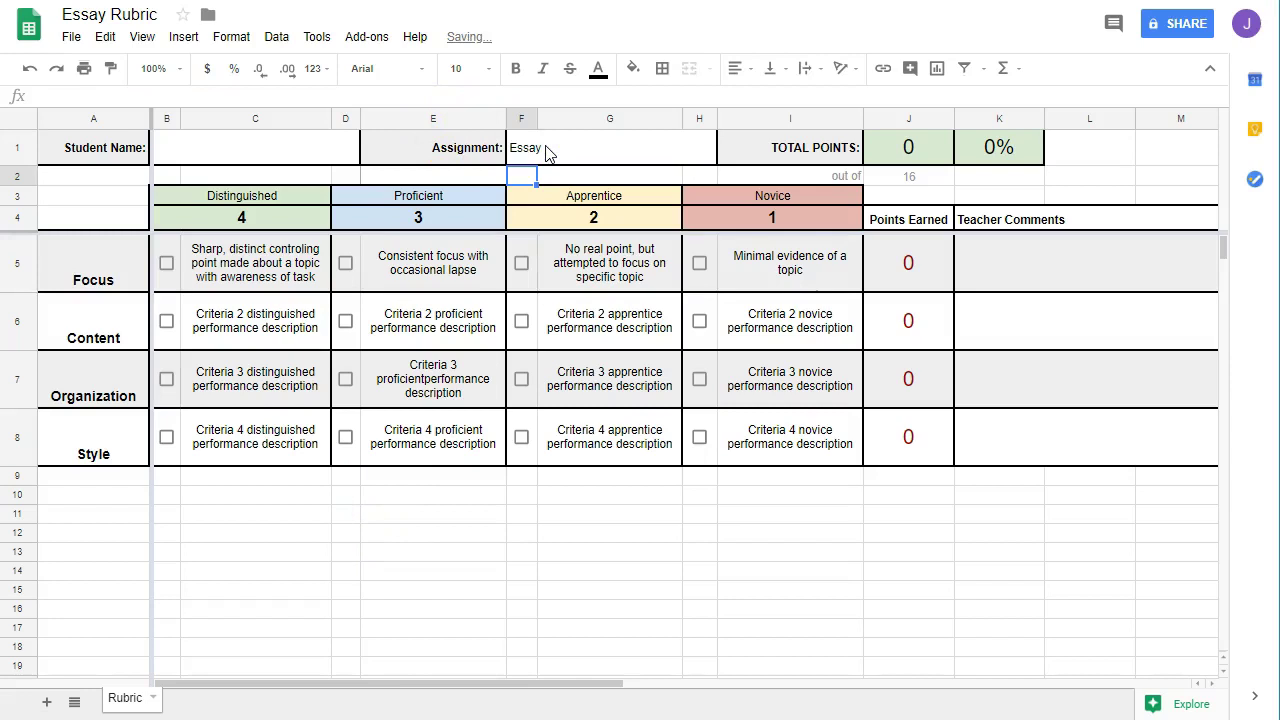
pyautogui.click(648, 557)
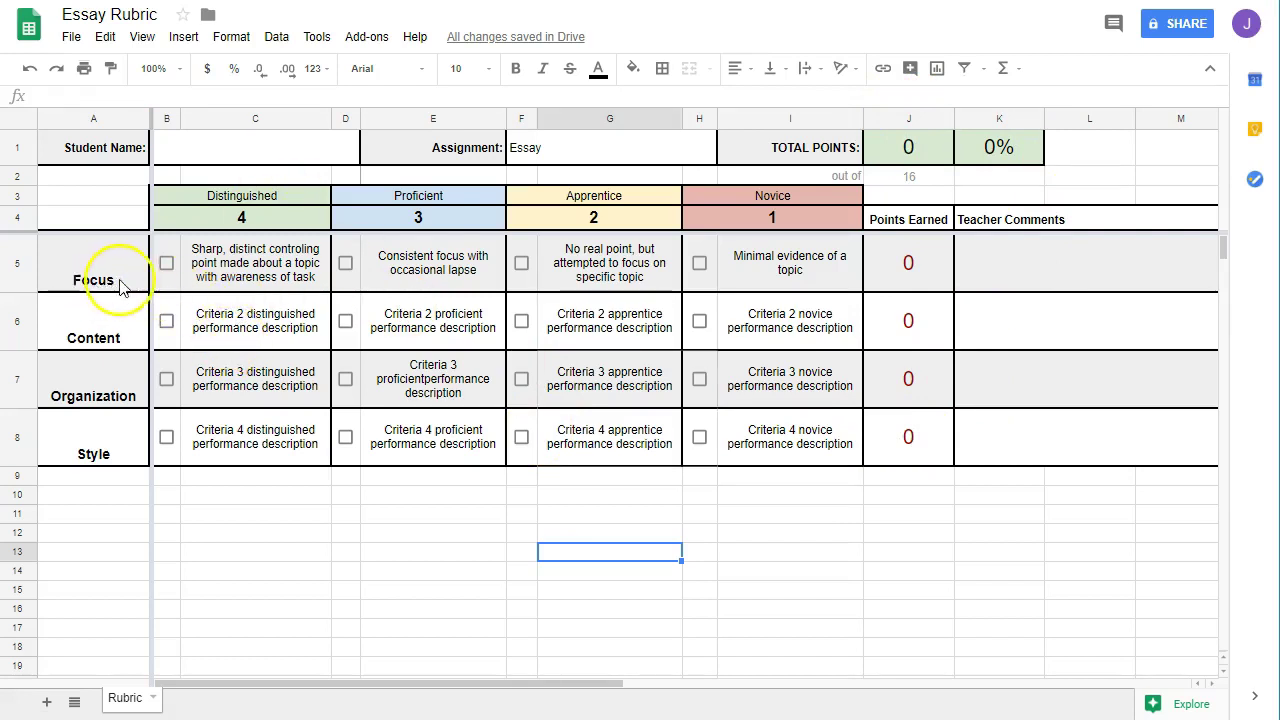
# Tick Focus Distinguished, Content Proficient, Organization Apprentice and Style Novice.
pyautogui.click(166, 263)
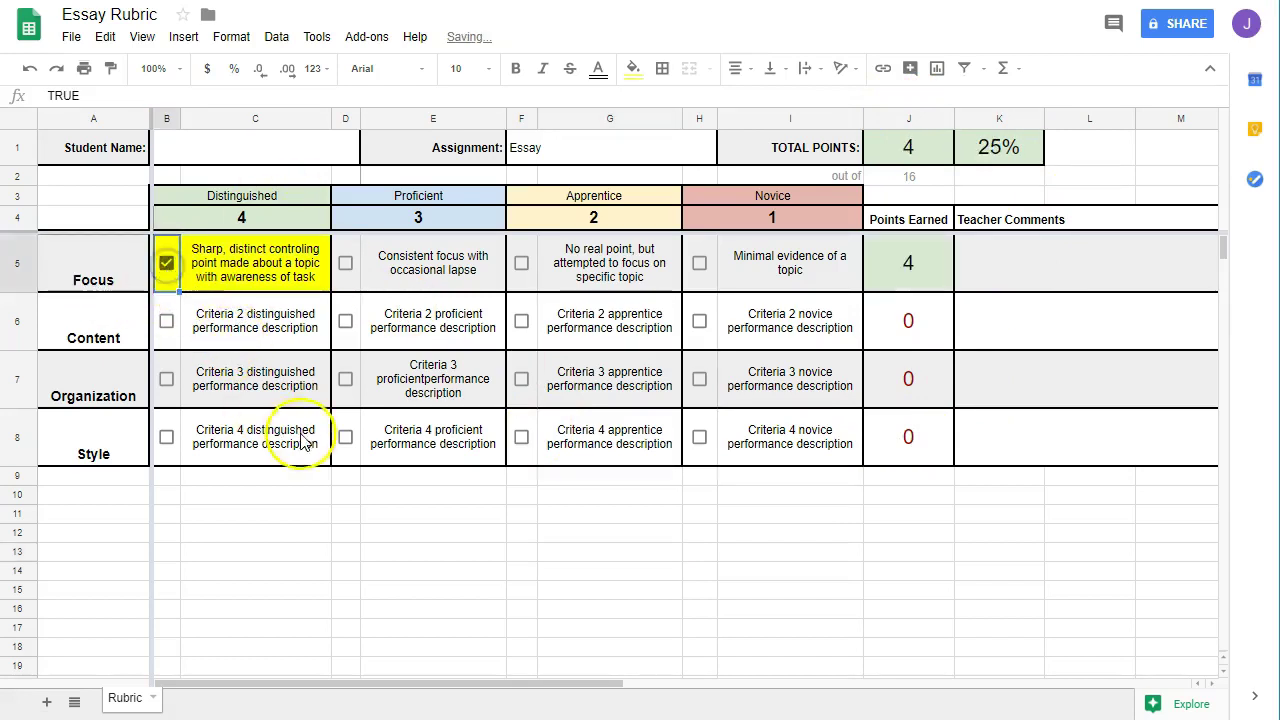
pyautogui.click(345, 322)
pyautogui.click(521, 379)
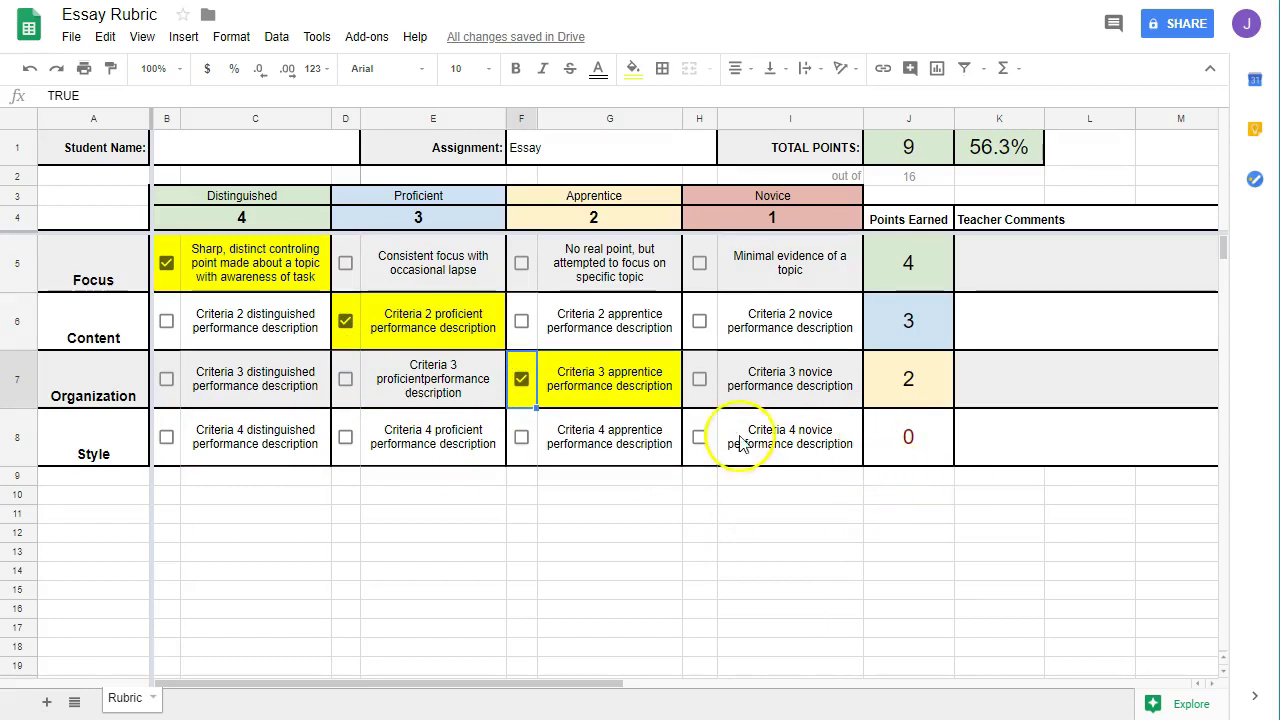
pyautogui.click(699, 437)
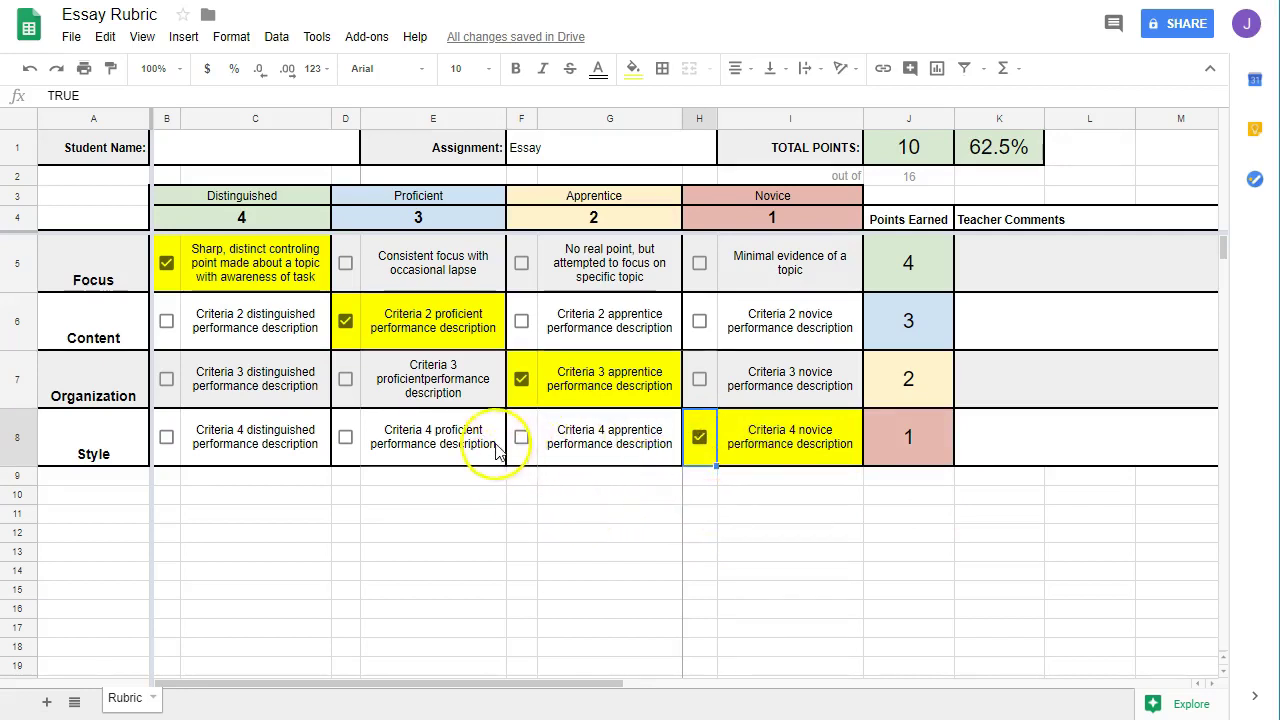
# Switch Style's level via Apprentice and Distinguished to Proficient, totalling 12 of 16 (75%).
pyautogui.click(522, 440)
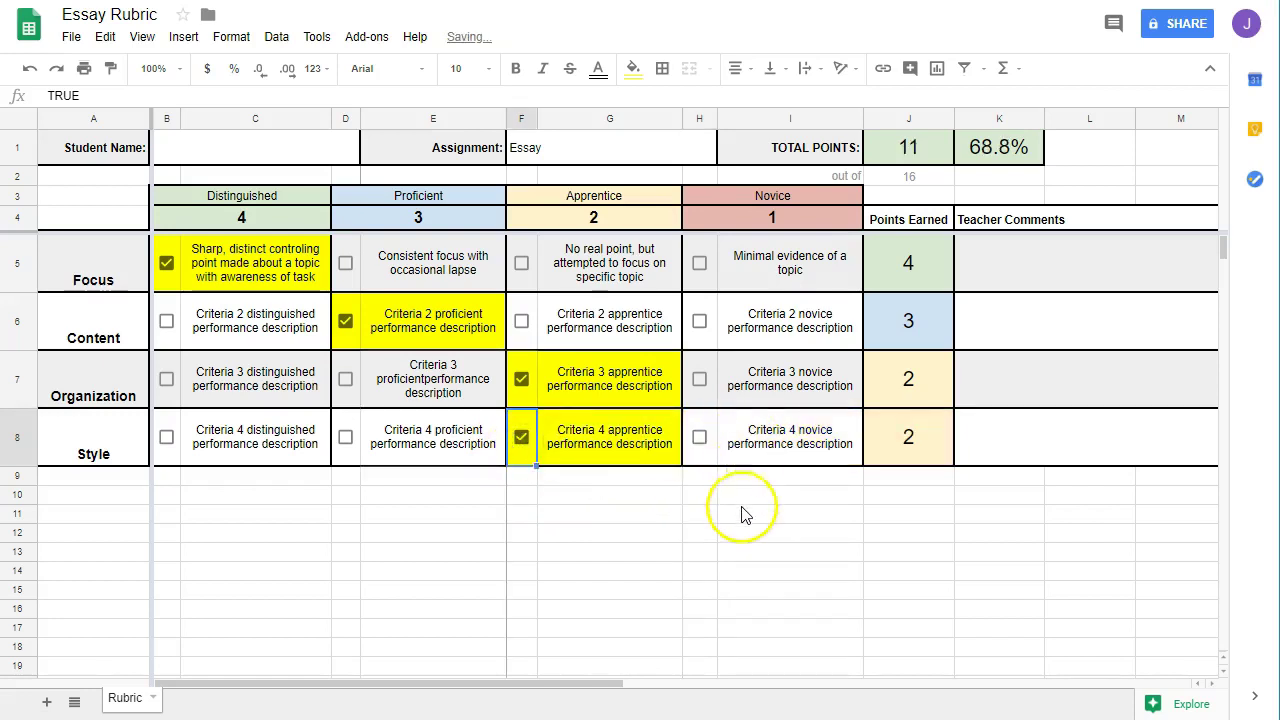
pyautogui.click(166, 437)
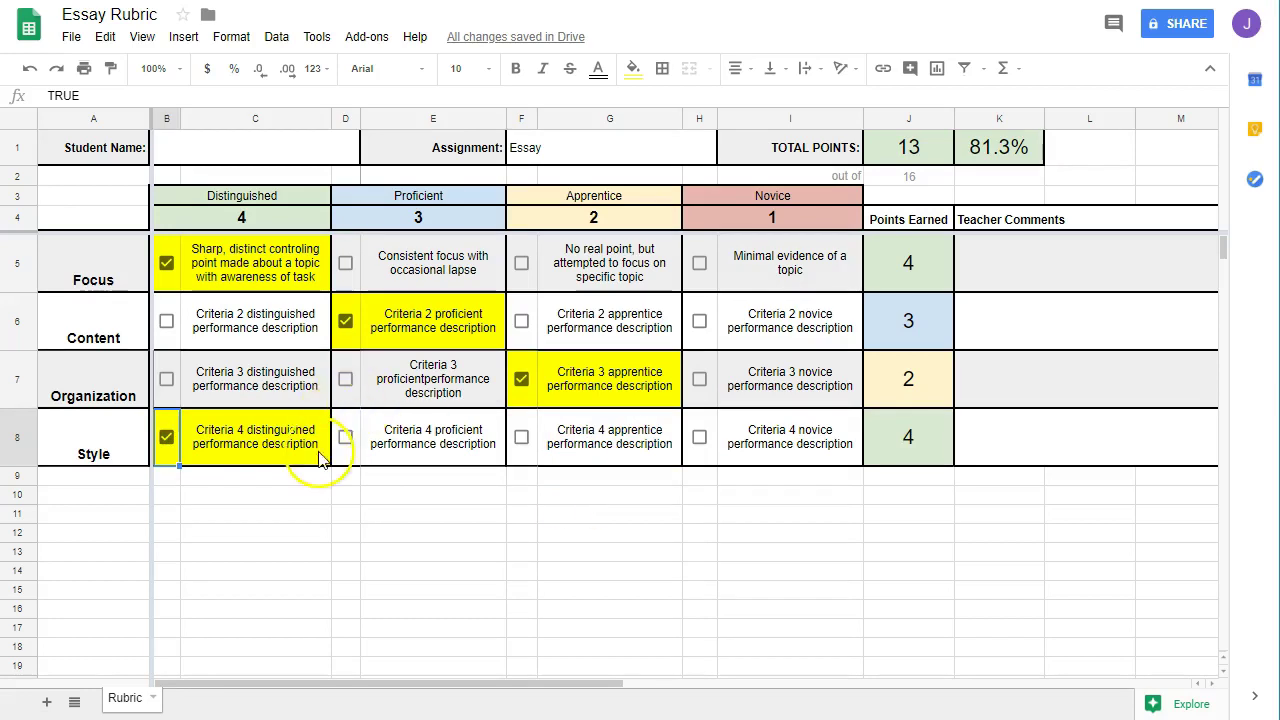
pyautogui.click(345, 437)
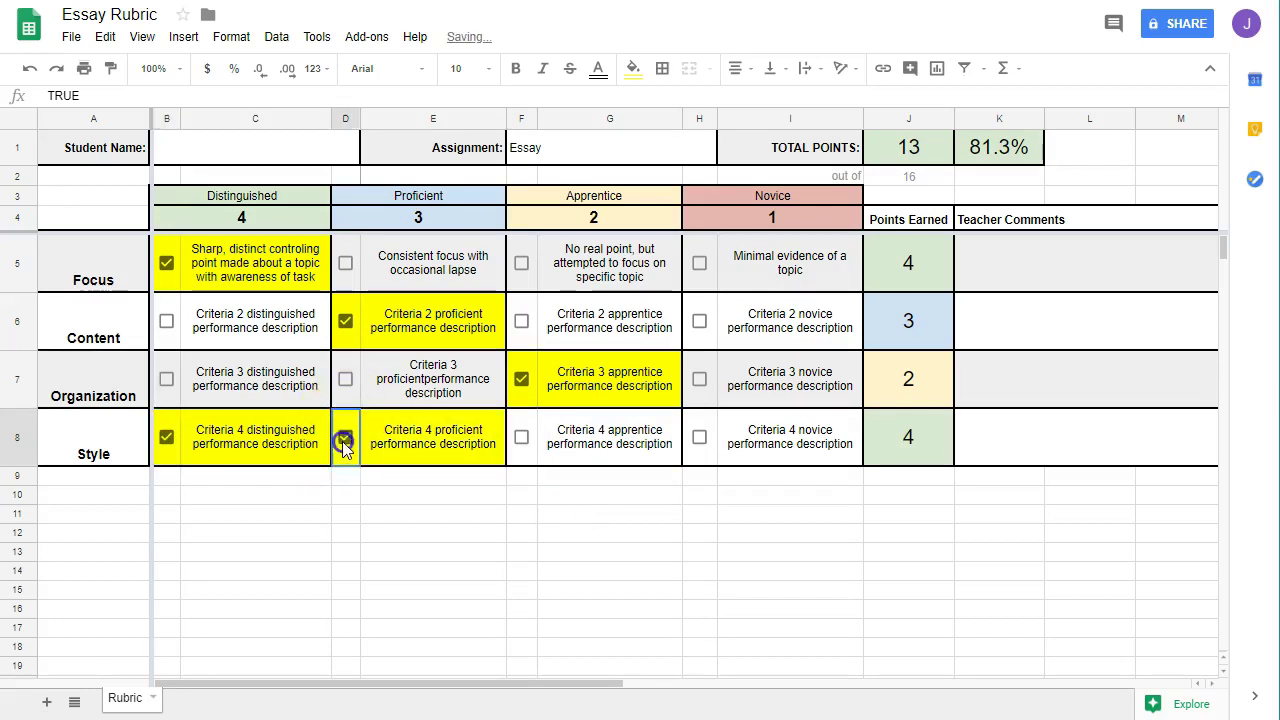
pyautogui.click(460, 557)
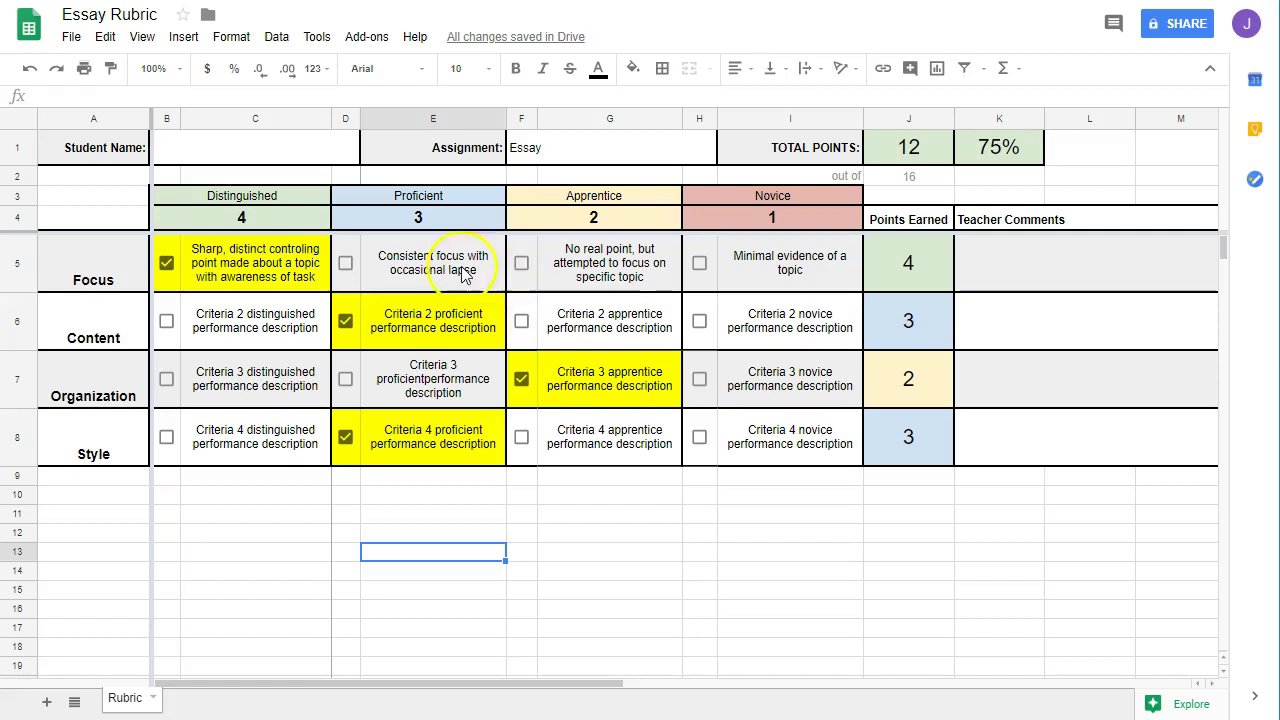
pyautogui.click(905, 245)
pyautogui.click(908, 472)
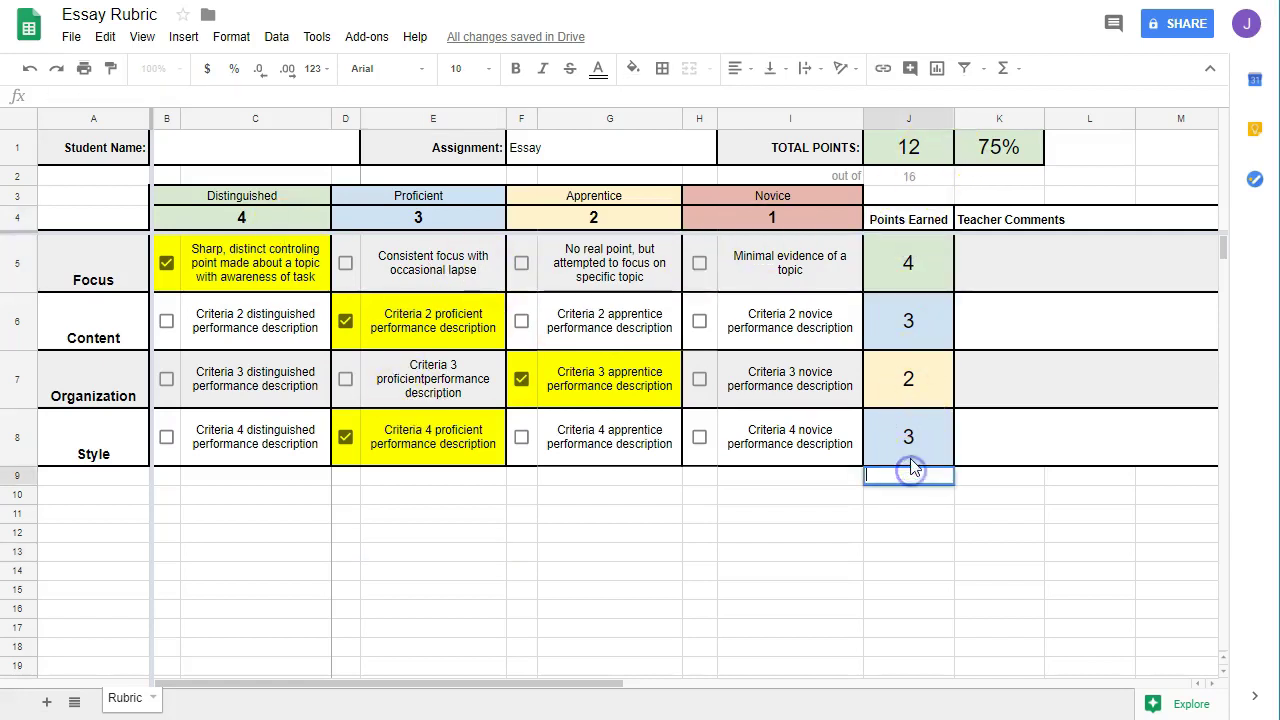
pyautogui.click(845, 512)
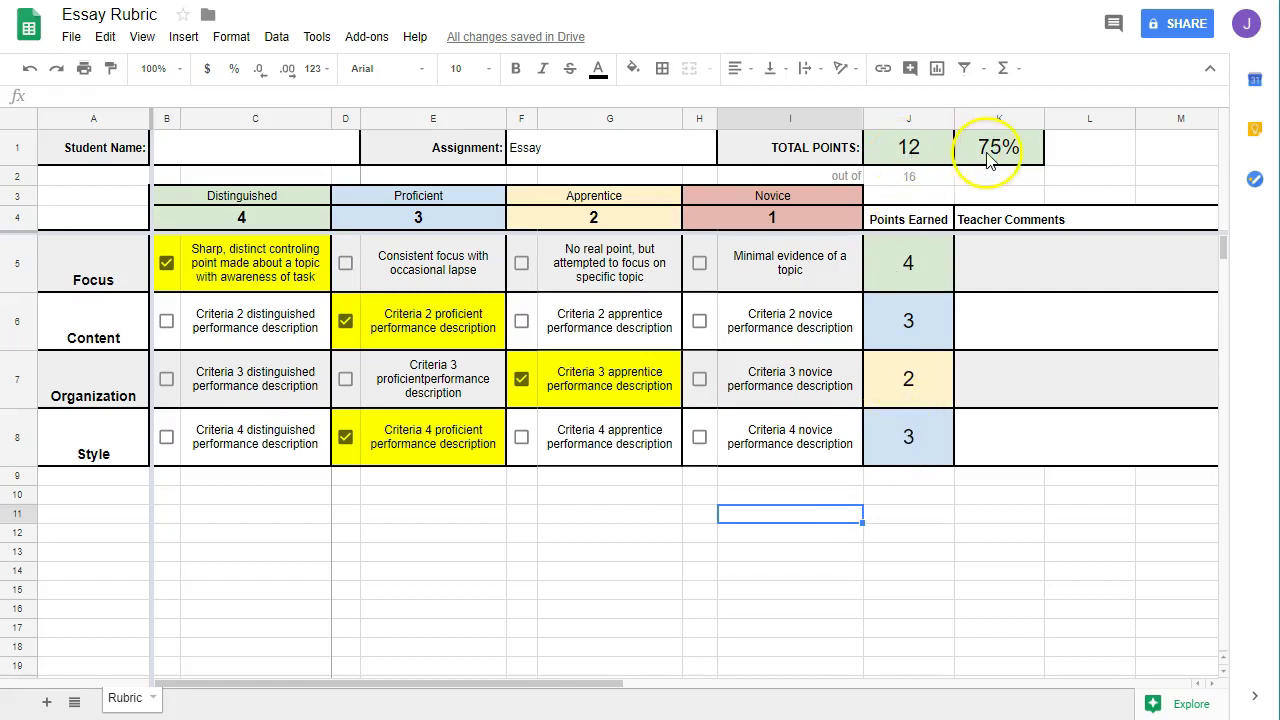
pyautogui.click(923, 178)
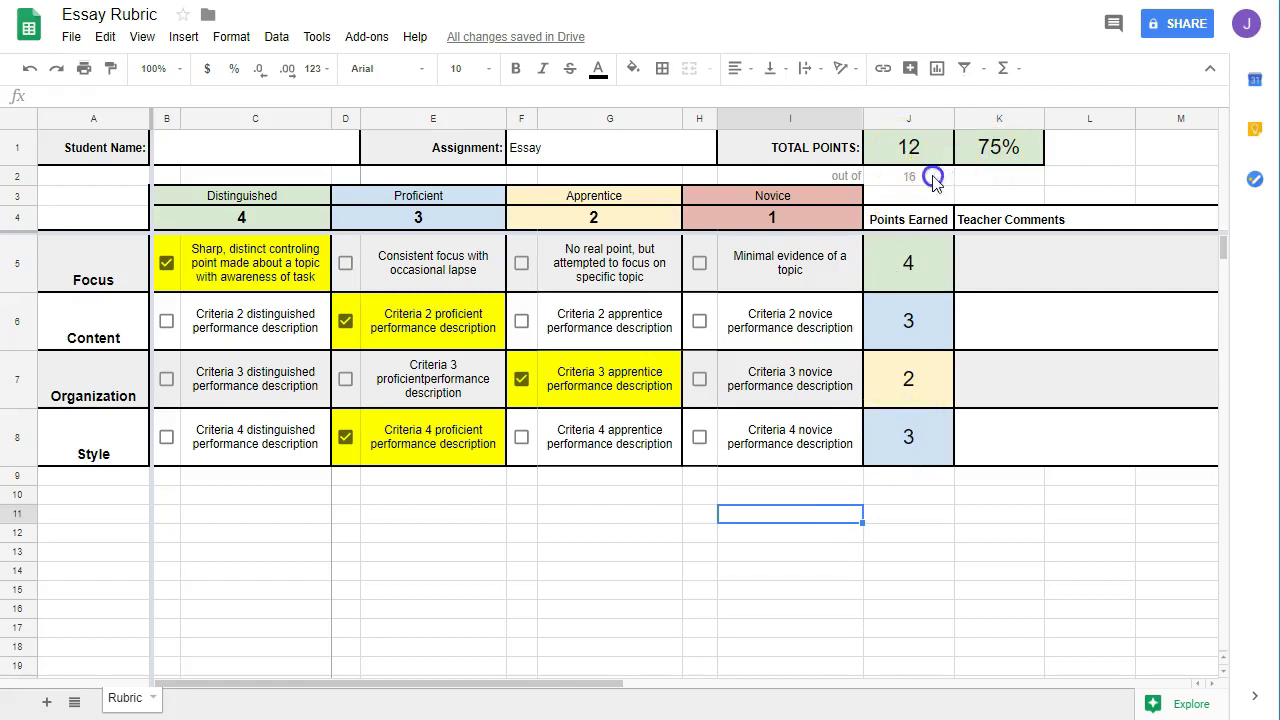
pyautogui.click(248, 214)
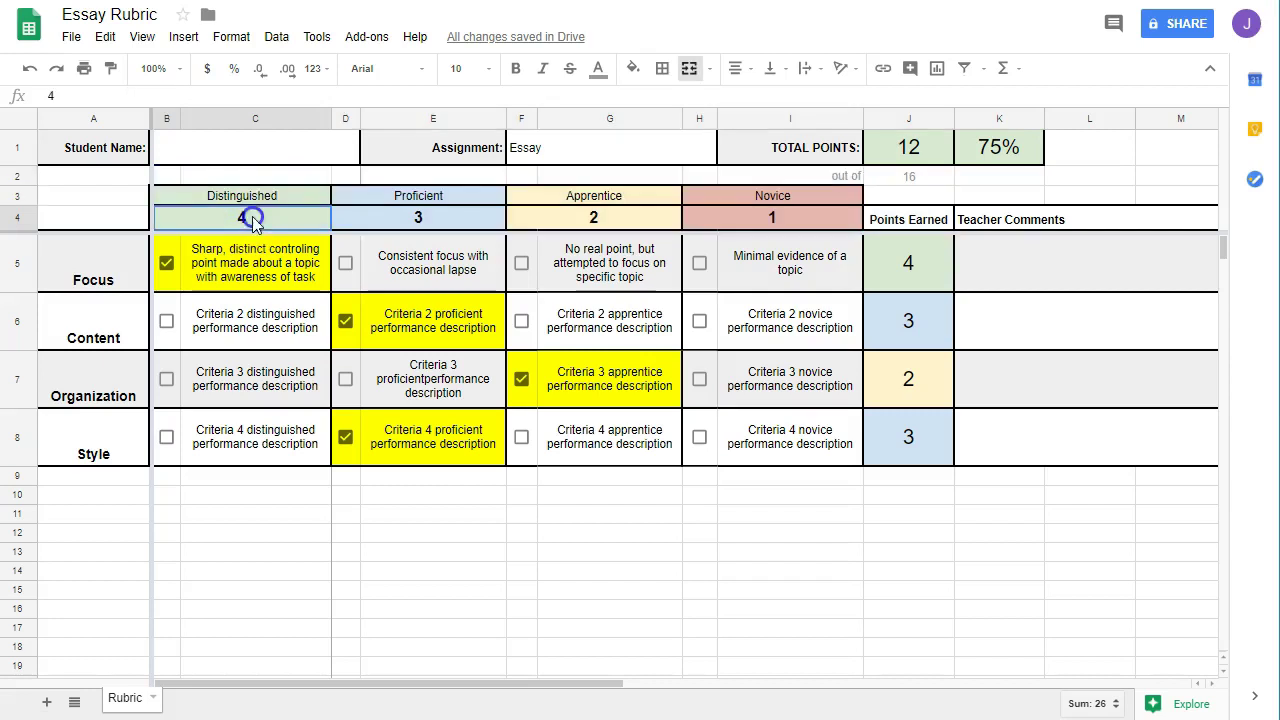
# Enter 5 points for Distinguished in B4 and 4 points for Proficient in E4.
pyautogui.write('5')
pyautogui.click(419, 221)
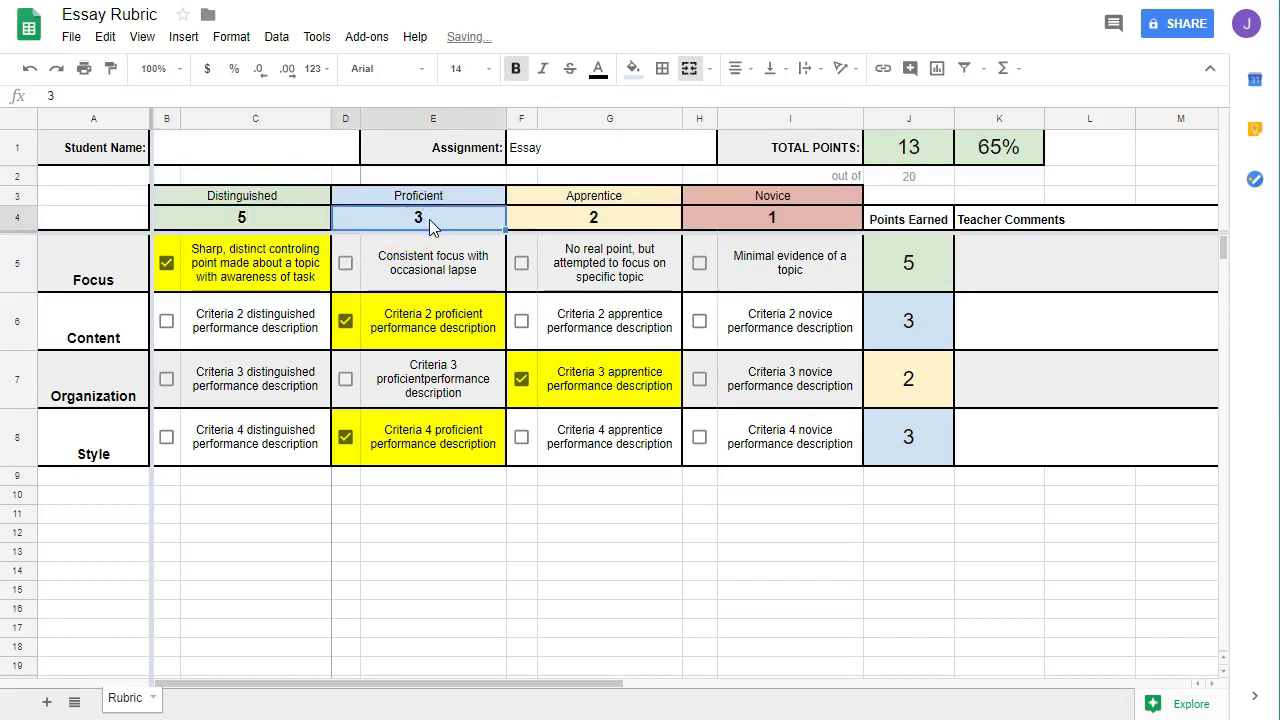
pyautogui.doubleClick(430, 226)
pyautogui.click(478, 224)
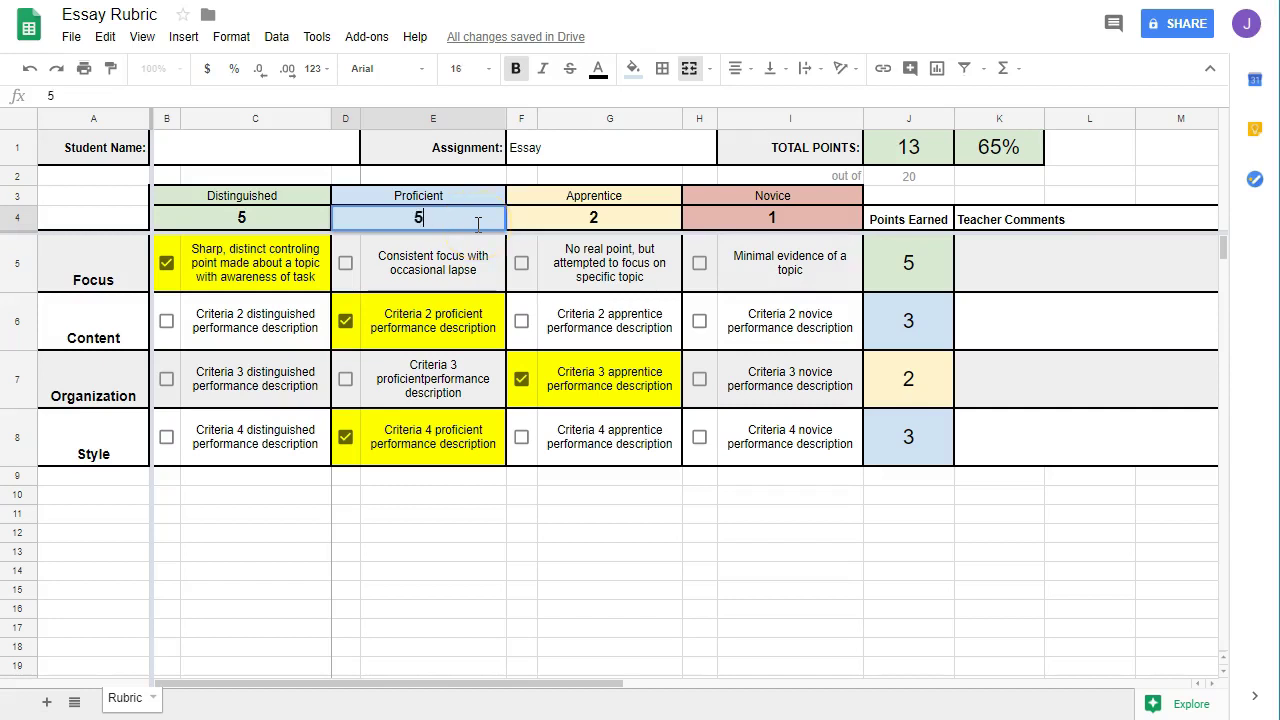
pyautogui.write('4')
pyautogui.click(576, 221)
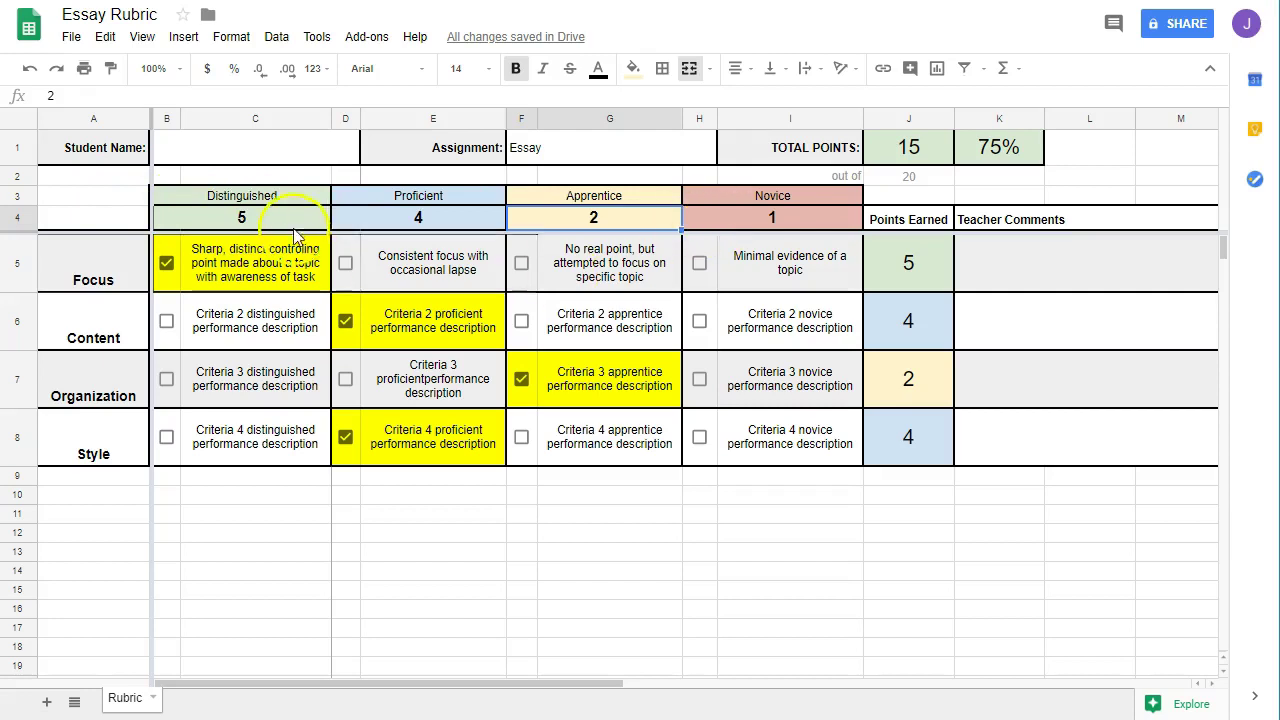
# Replace the level headings in row 3 with Great, Good, Bad and Awful.
pyautogui.click(274, 190)
pyautogui.write('Great')
pyautogui.press('Tab')
pyautogui.write('Good')
pyautogui.press('Tab')
pyautogui.write('Bad')
pyautogui.press('Tab')
pyautogui.write('Aw')
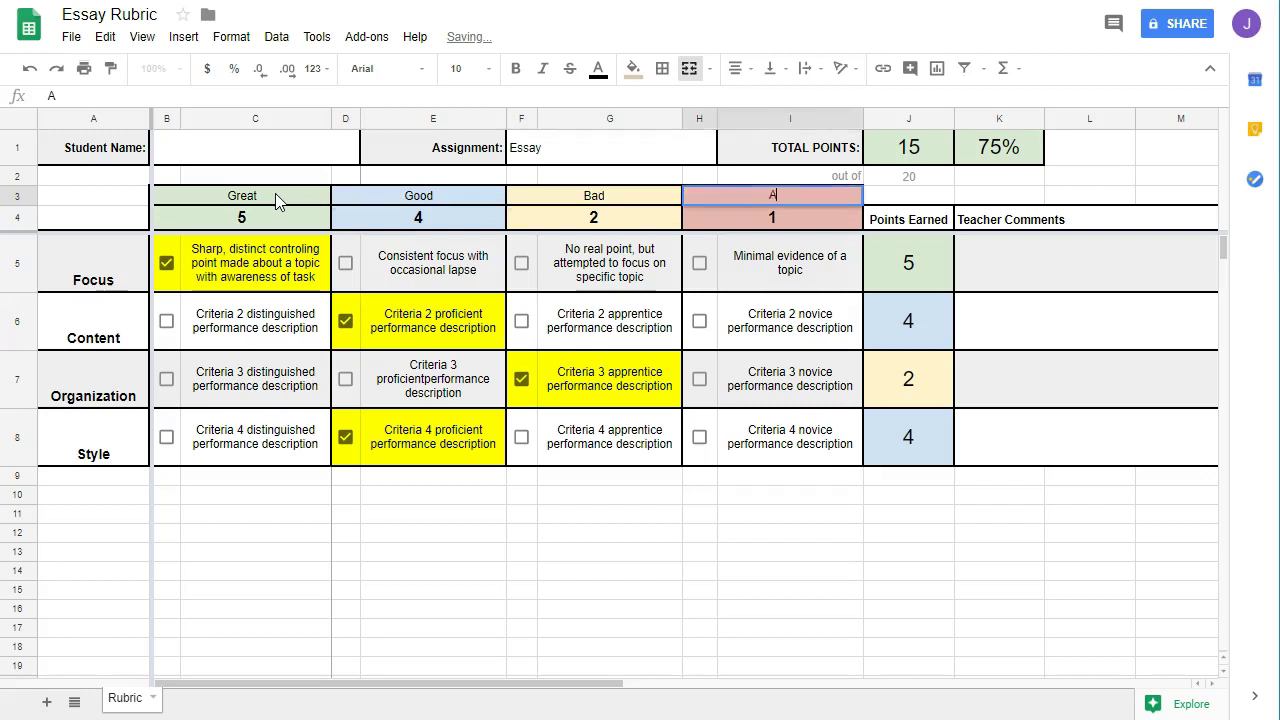
pyautogui.click(418, 497)
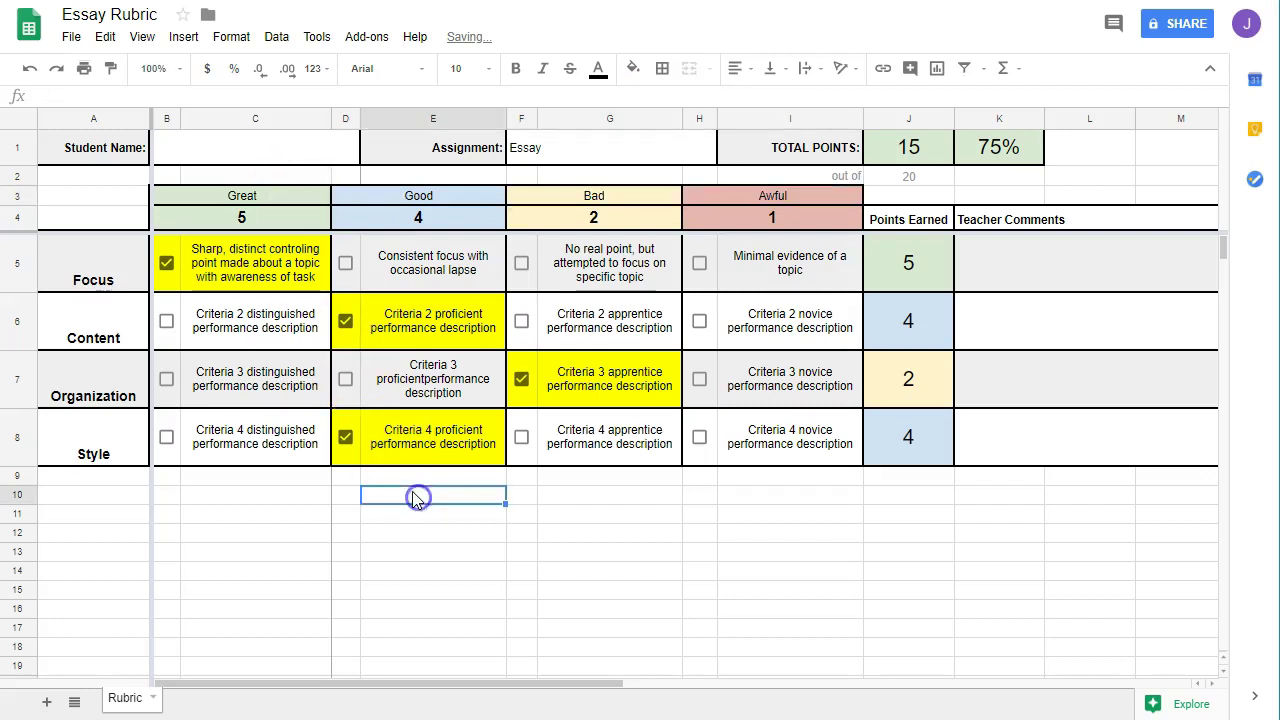
pyautogui.click(413, 360)
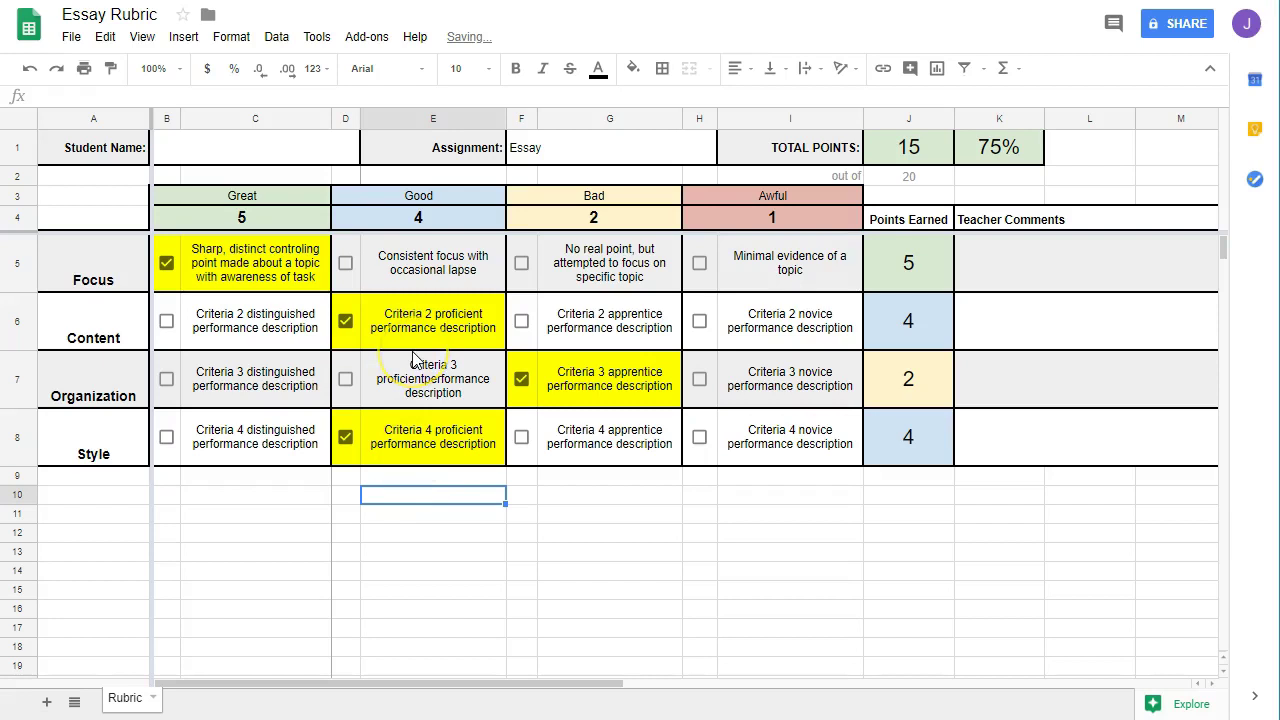
pyautogui.click(448, 498)
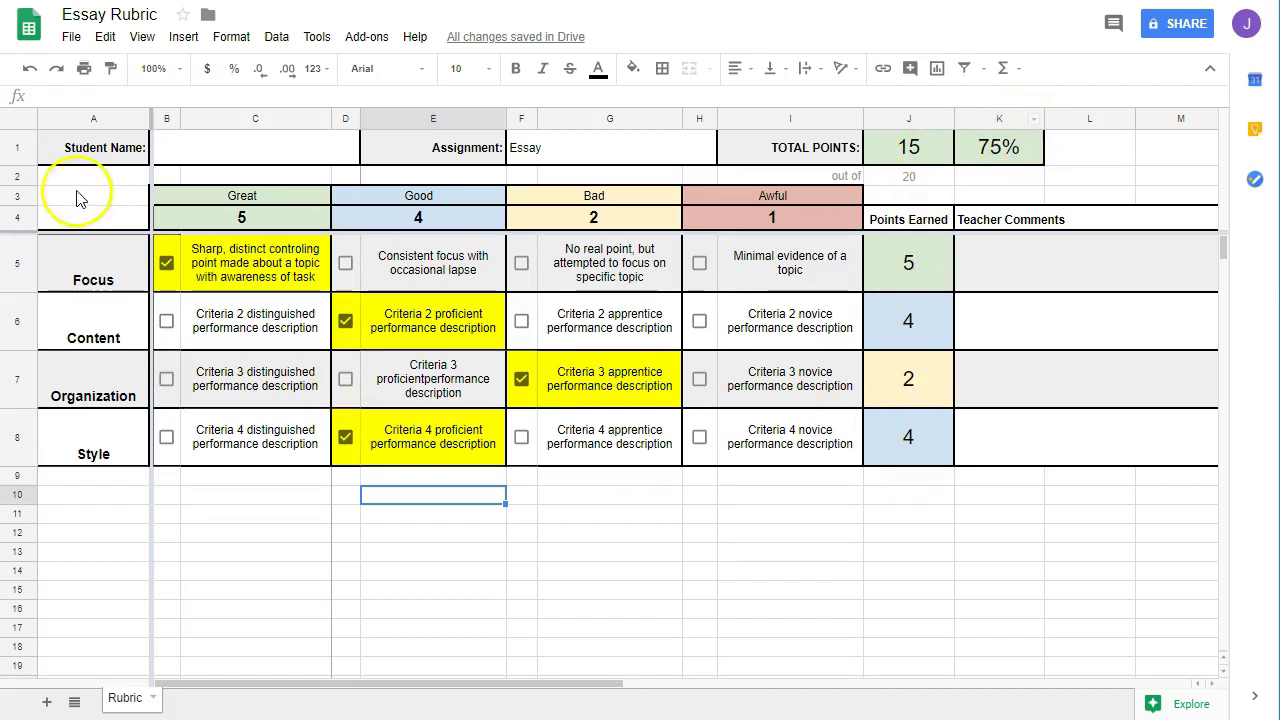
# Untick the Focus, Content, Organization and Style checkboxes in B5, D6, F7 and D8.
pyautogui.click(166, 263)
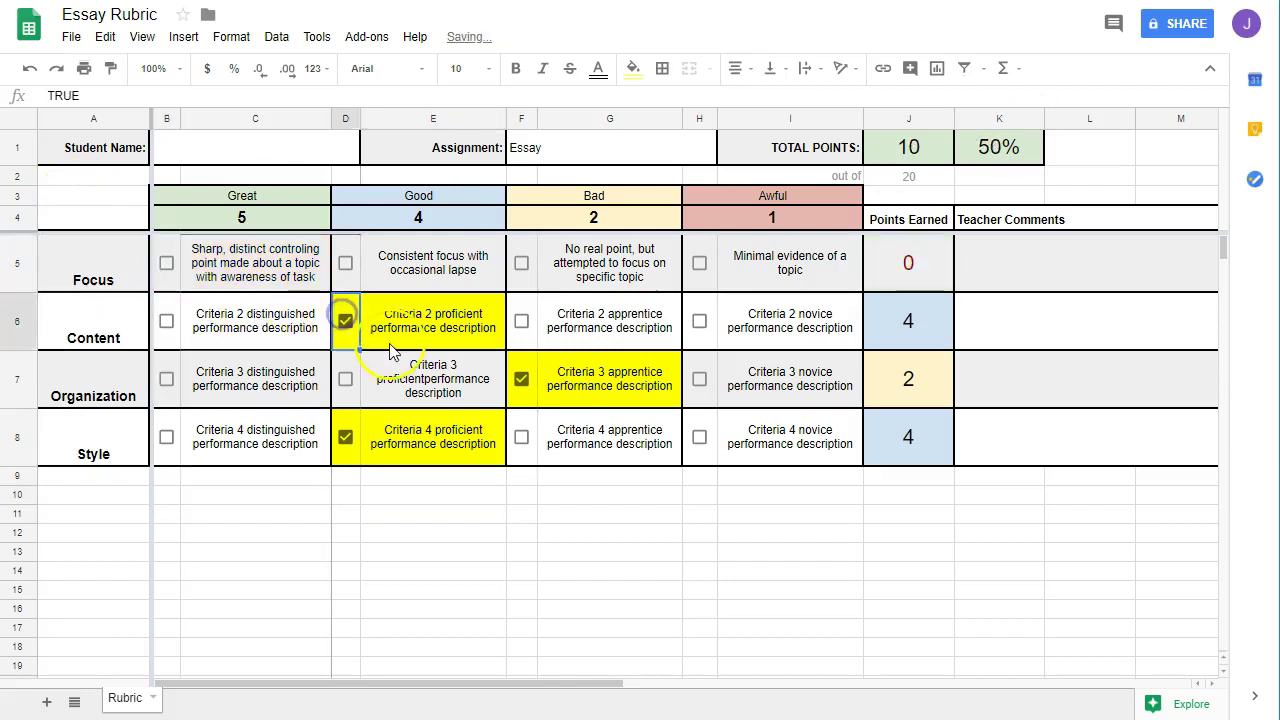
pyautogui.click(345, 320)
pyautogui.click(521, 379)
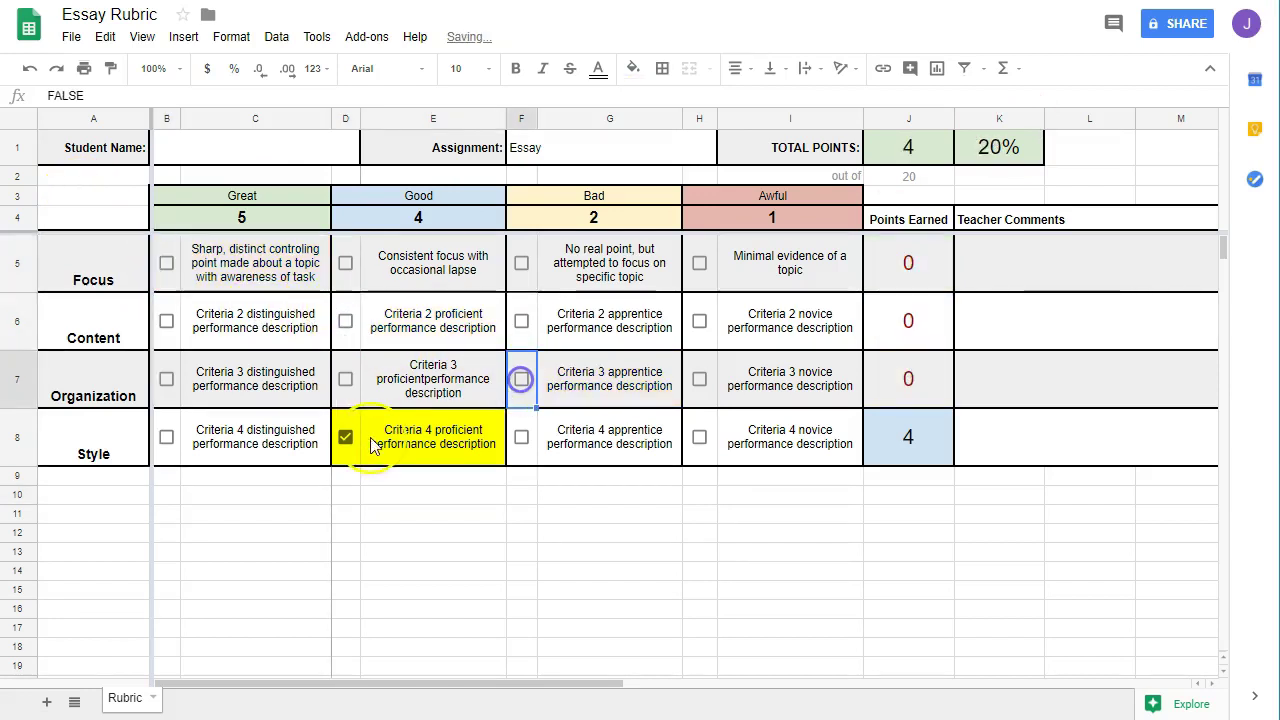
pyautogui.click(345, 437)
pyautogui.click(591, 531)
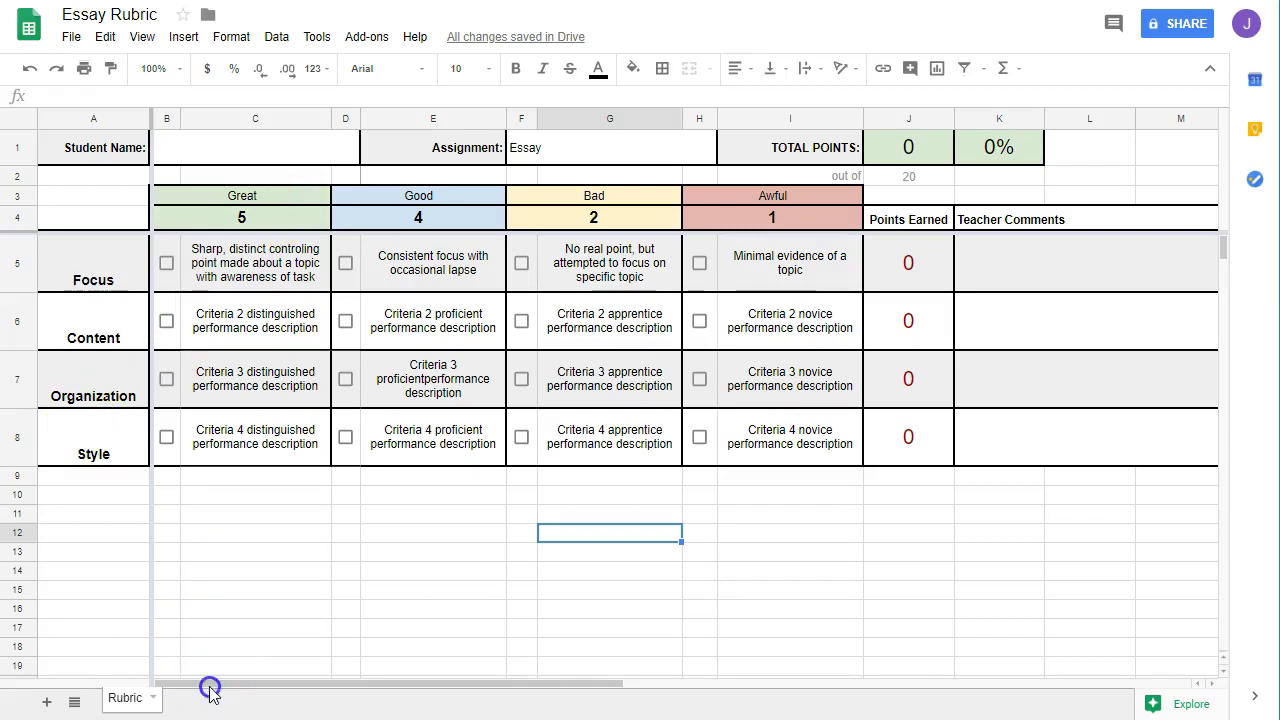
pyautogui.moveTo(205, 686); pyautogui.dragTo(120, 680)
pyautogui.scroll(-3, 951, 323)
pyautogui.scroll(3, 934, 349)
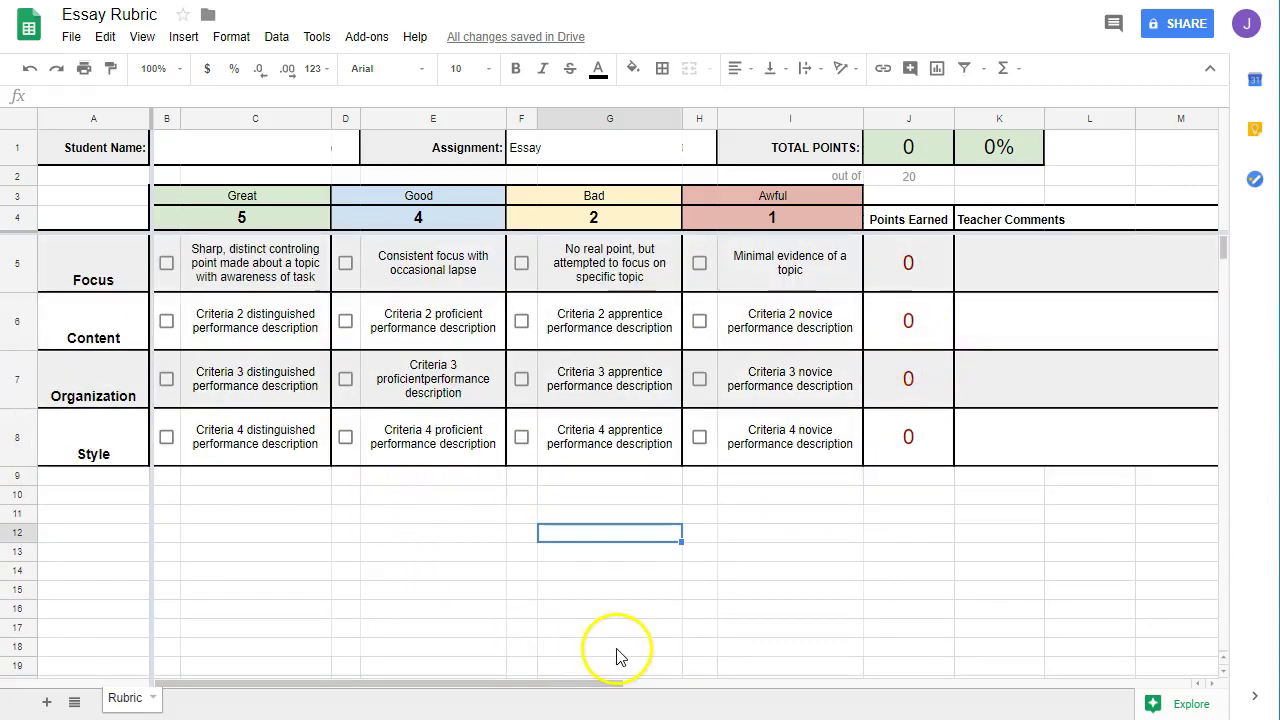